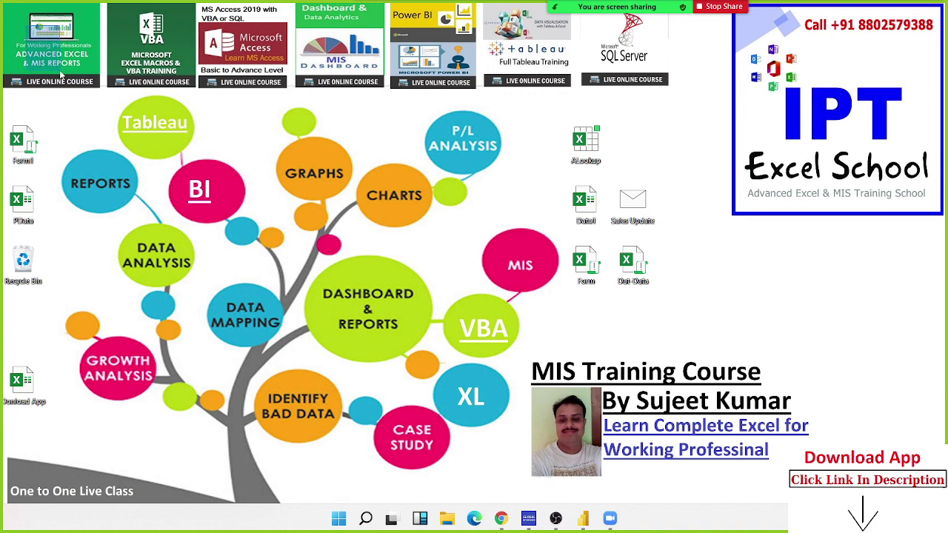
Switch from the Windows desktop to the Chrome browser window using the Start menu and taskbar
key(super)
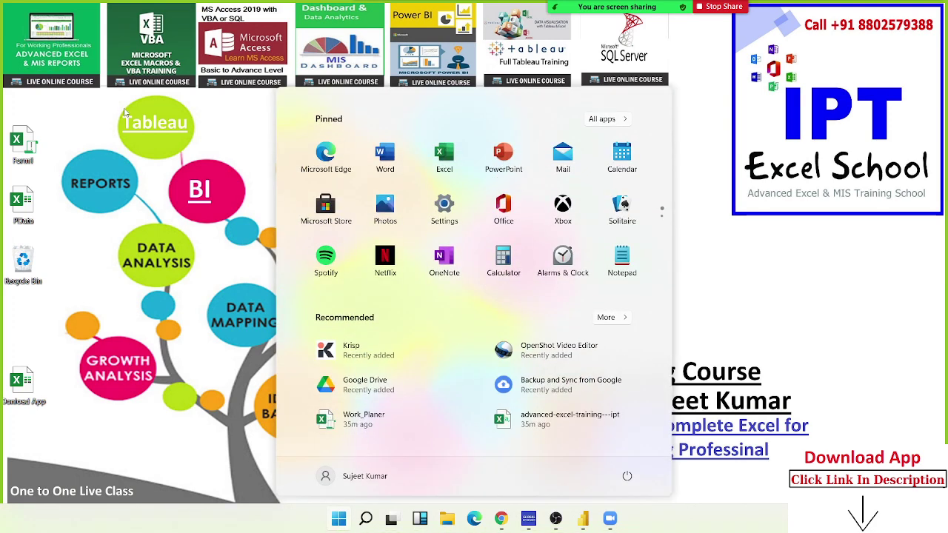
click(501, 518)
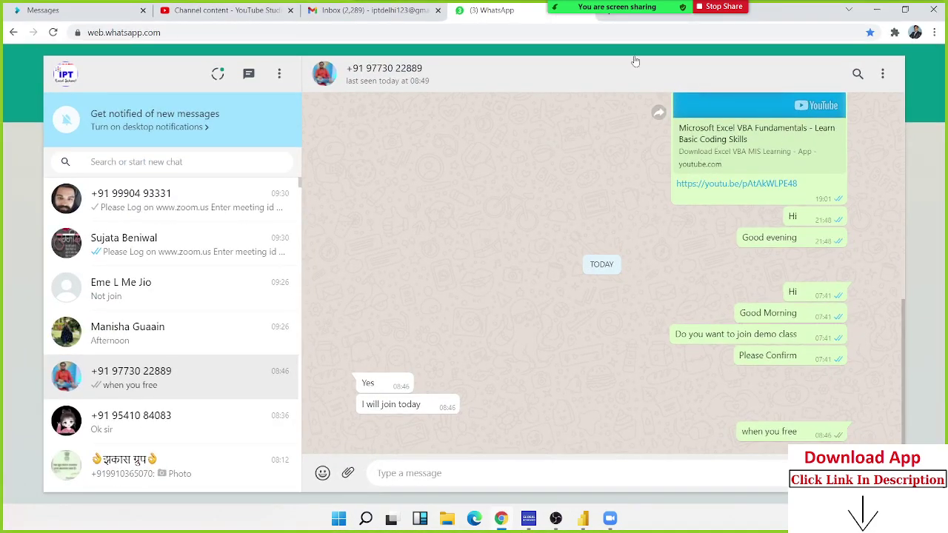
Load iptindia.com in a new browser tab from the 'ipt' autocomplete
click(606, 10)
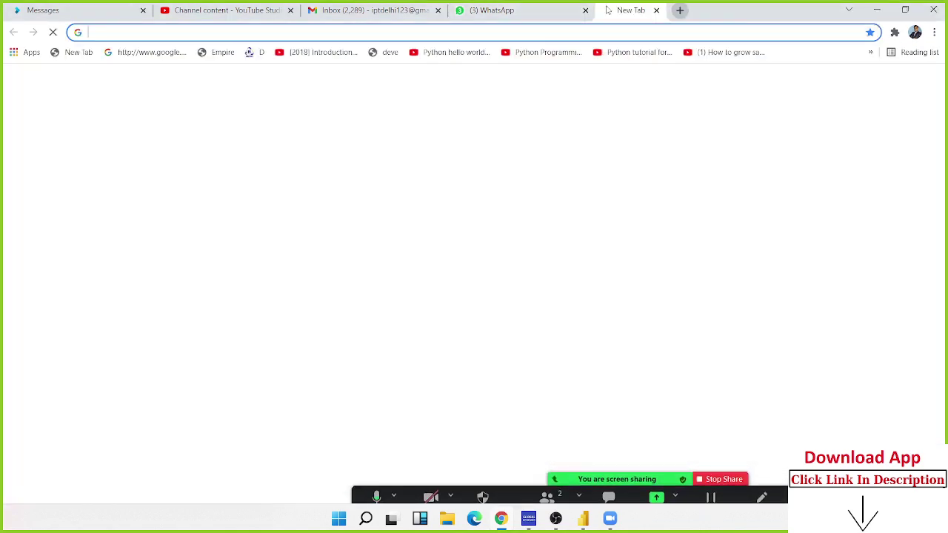
text(iptindia.com)
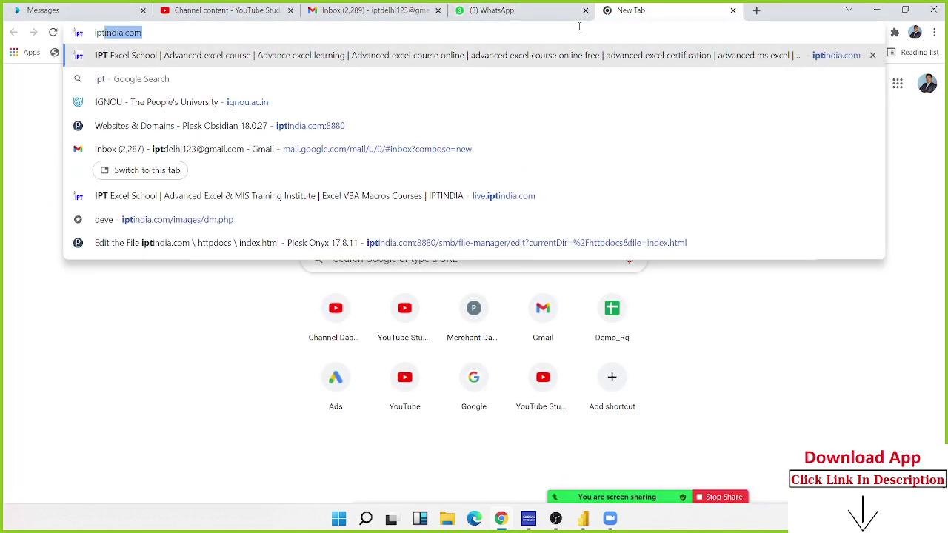
key(Return)
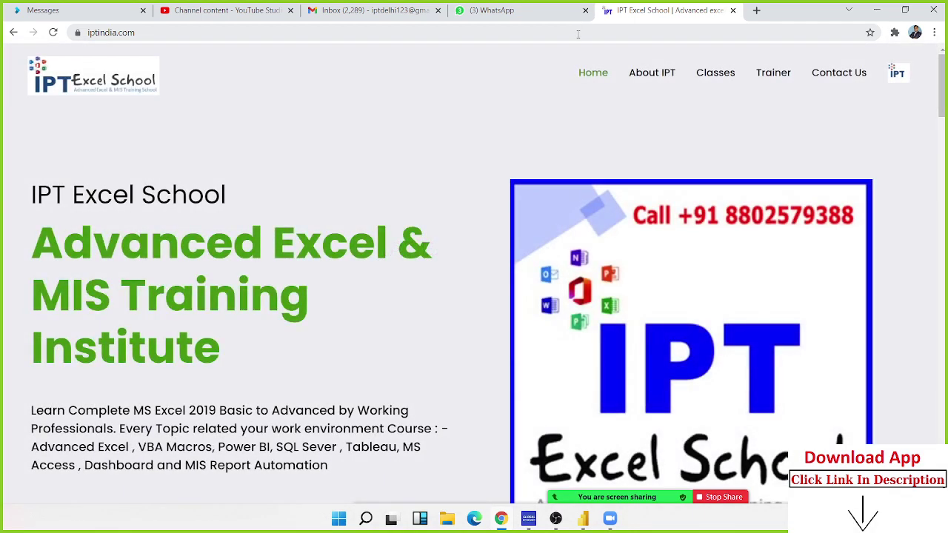
Show the Zoom online classes slide in the homepage carousel
scroll(567, 137, down, 1)
scroll(567, 138, down, 1)
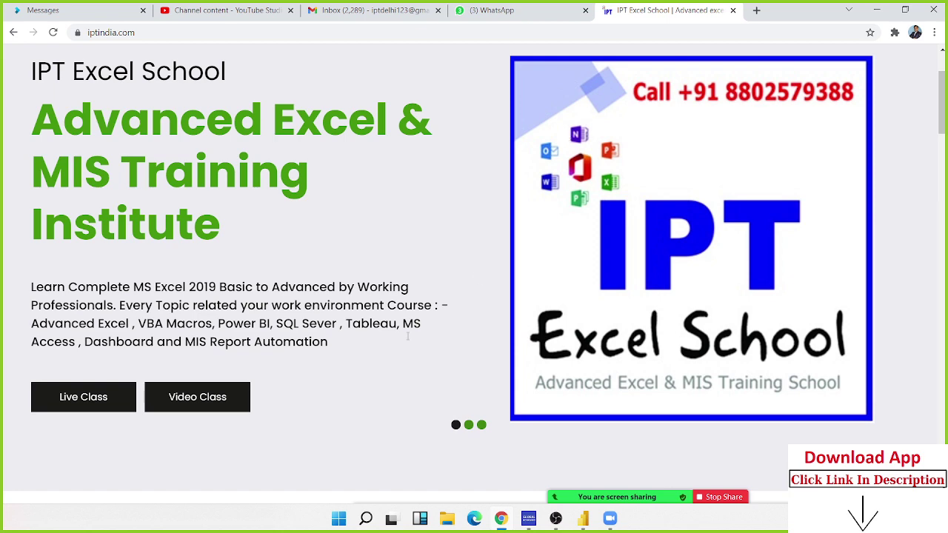
click(469, 426)
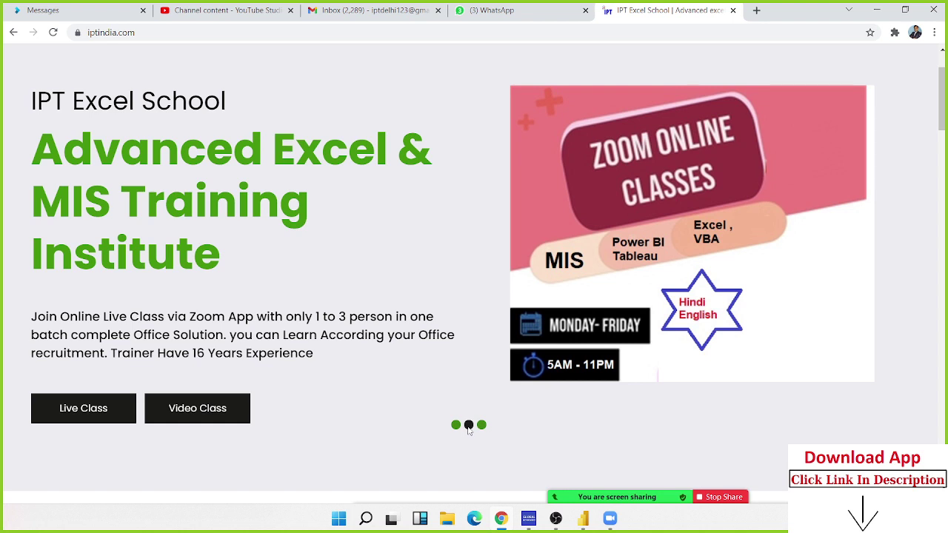
Select the phrase 'only 1 to 3 person' in the class description paragraph
drag(276, 316, 359, 320)
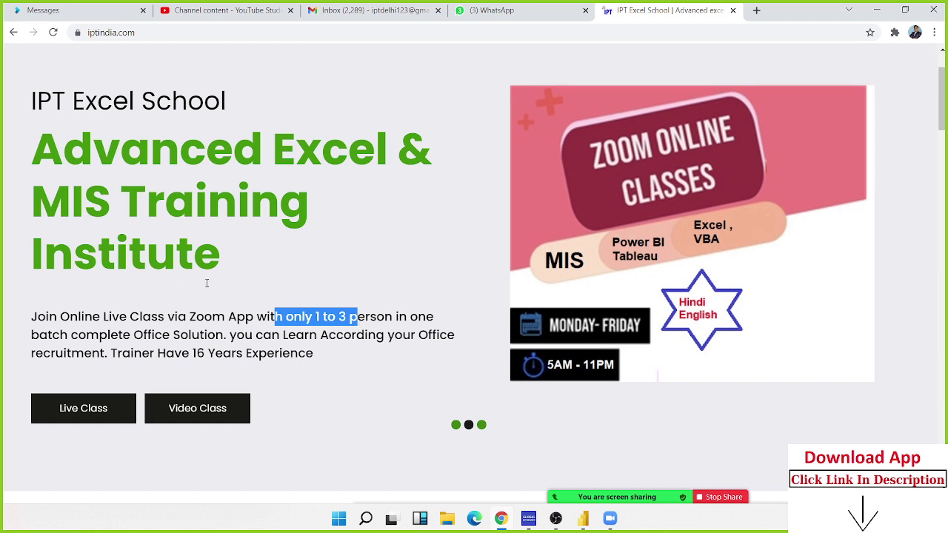
Launch Excel from Windows search and open the Puja workbook from Recent
key(super)
text(e)
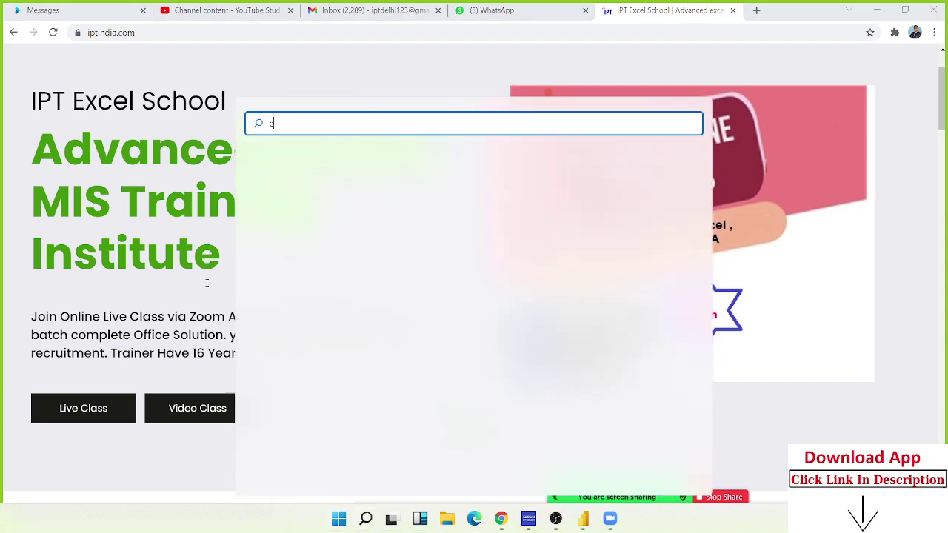
text(xcel)
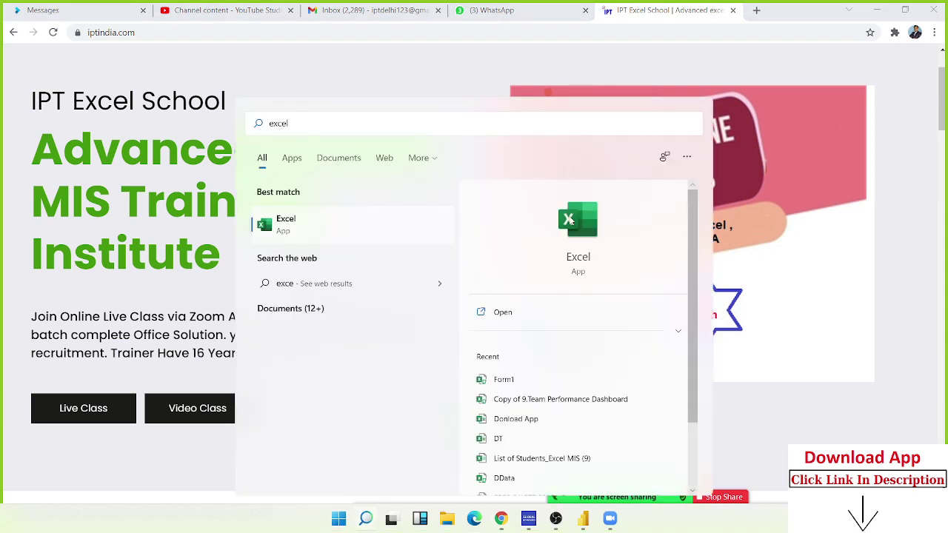
click(569, 216)
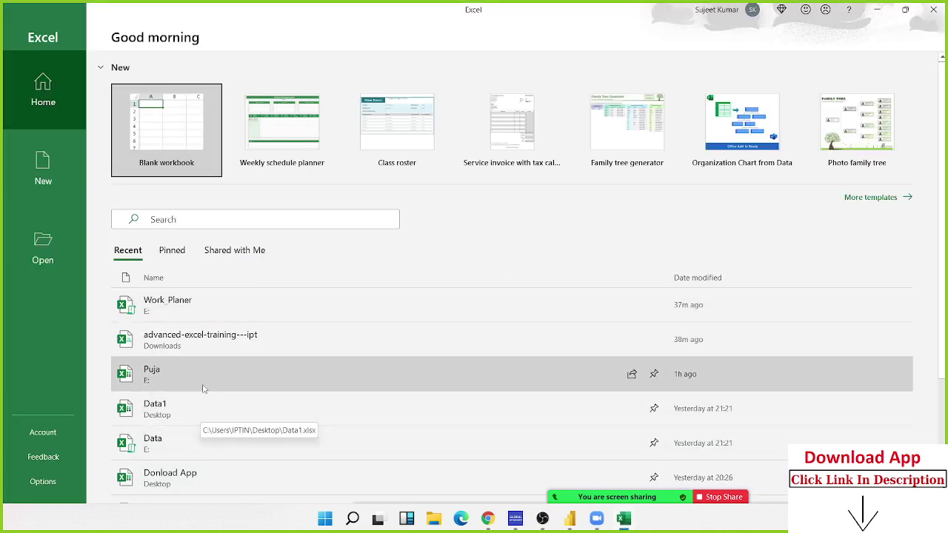
click(201, 379)
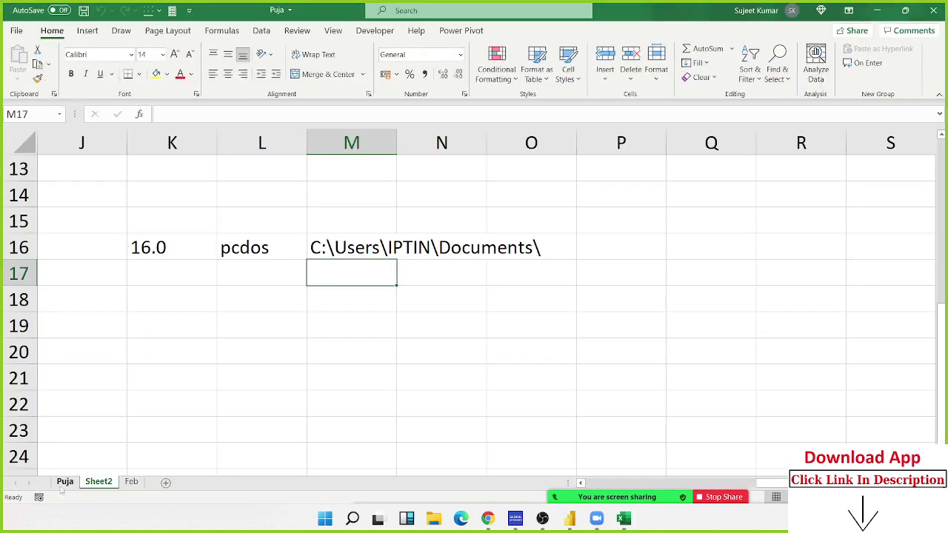
Switch to the Puja sheet and return to the top of its sales table
click(65, 482)
scroll(102, 361, down, 7)
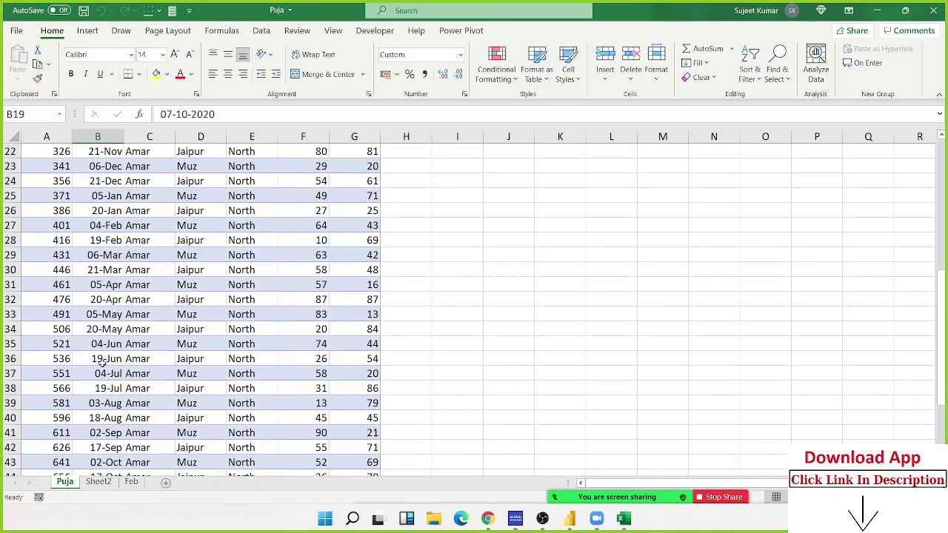
scroll(102, 362, down, 7)
scroll(102, 362, up, 7)
scroll(103, 362, up, 5)
scroll(102, 361, up, 2)
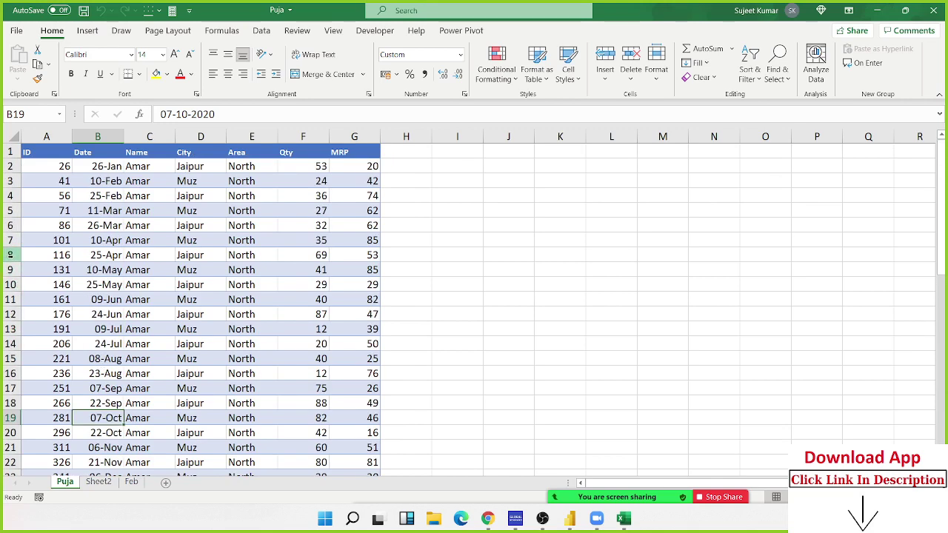
Delete rows 8–17, then undo the deletion
drag(10, 255, 6, 391)
right_click(6, 391)
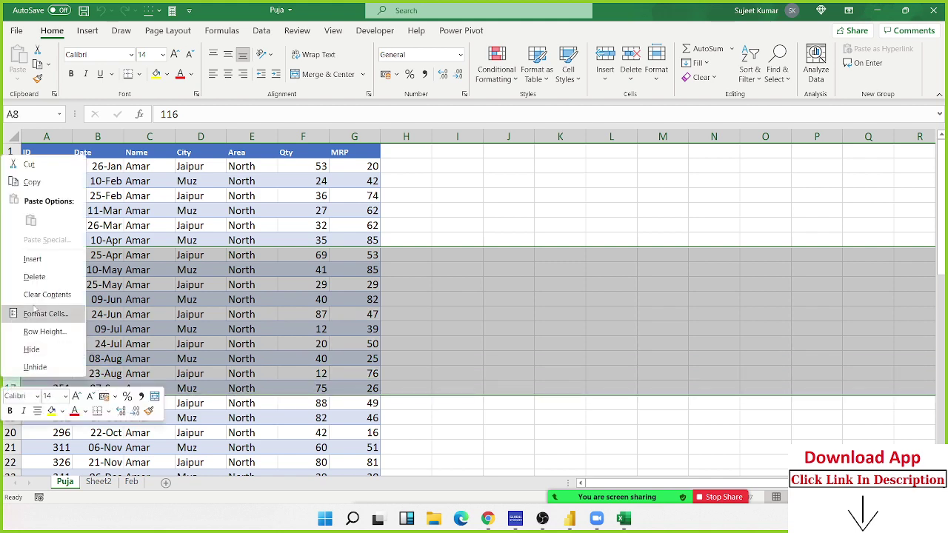
click(34, 276)
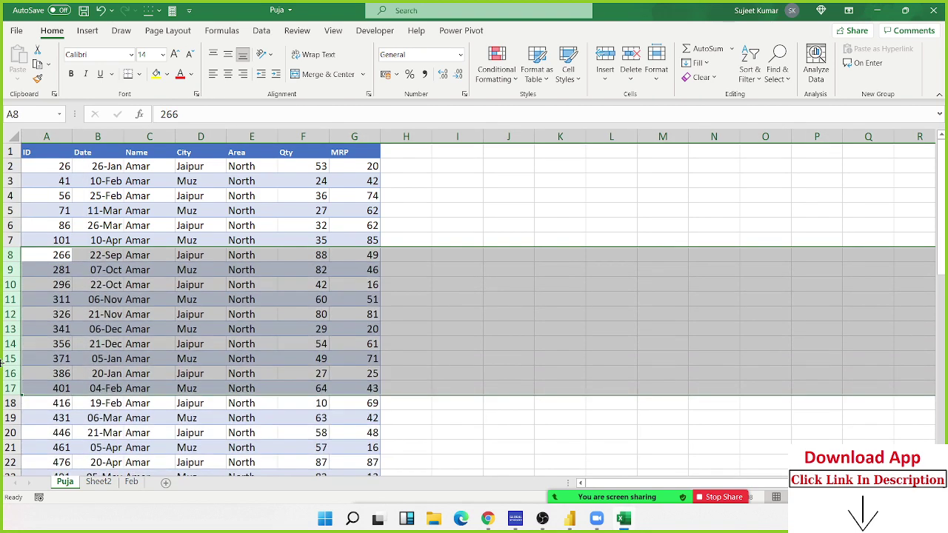
key(ctrl+z)
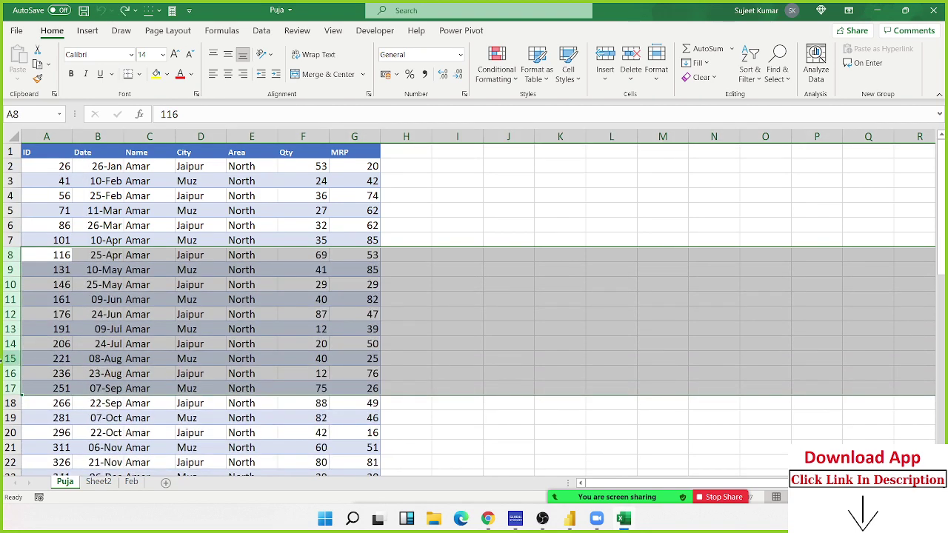
Hide rows 8–17, undo the hiding, and close Excel without saving Puja
right_click(15, 286)
click(46, 253)
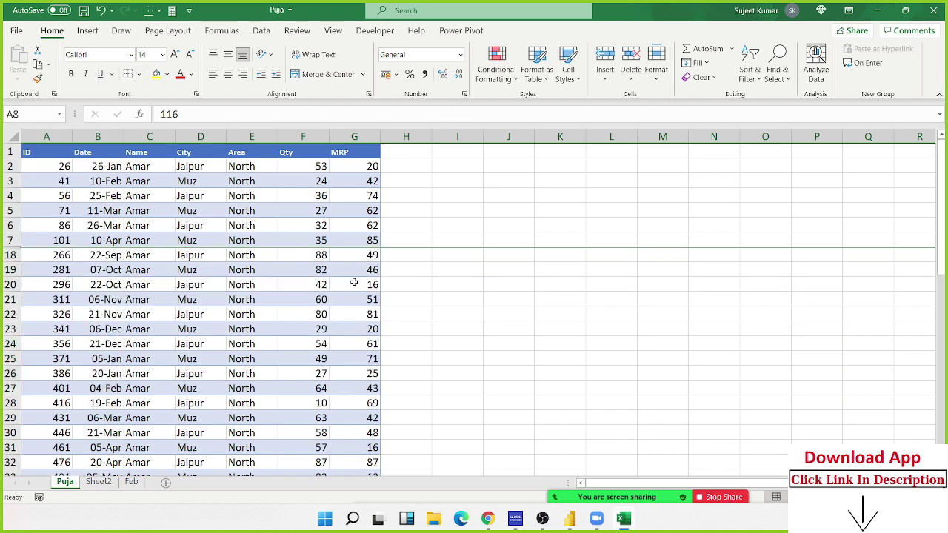
click(508, 288)
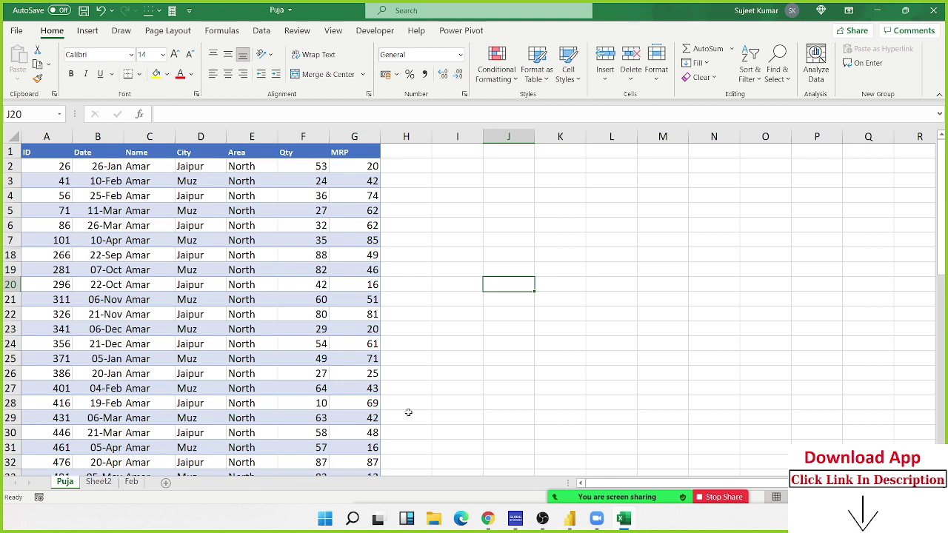
scroll(404, 414, down, 5)
scroll(405, 414, up, 2)
key(ctrl+z)
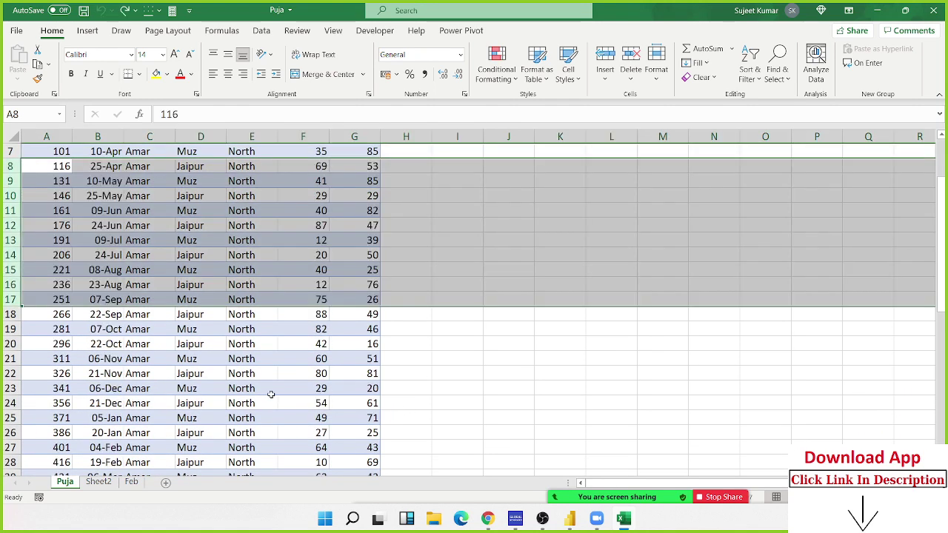
click(933, 11)
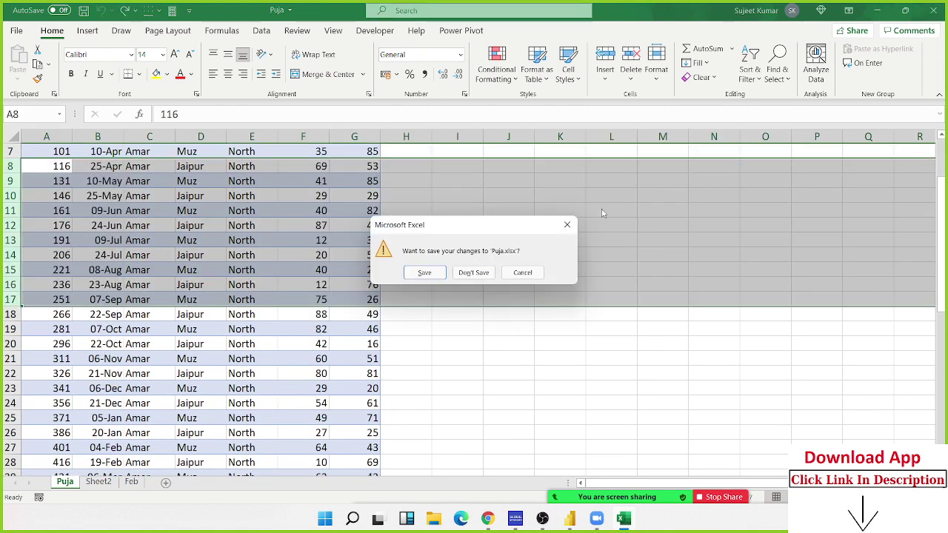
click(491, 268)
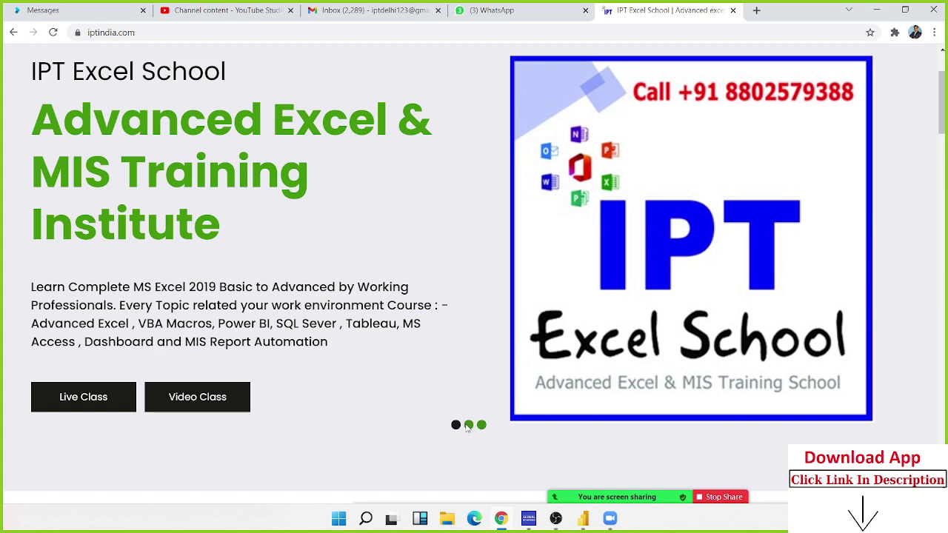
Return the homepage carousel to the Zoom online classes slide with its Monday–Friday, 5AM–11PM schedule
click(468, 425)
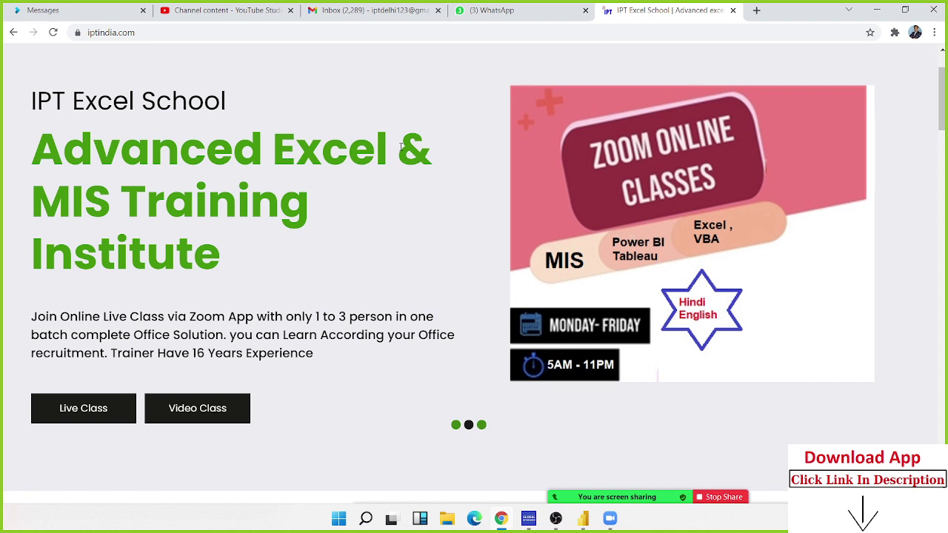
Open the Video Class batches page and the EXCEL MIS TRAINING Play Store listing in a new tab
click(222, 416)
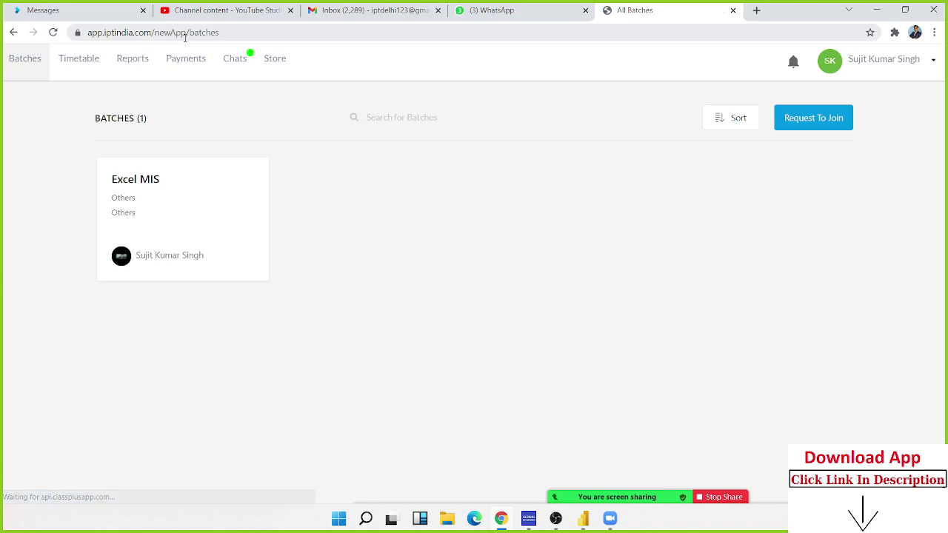
click(756, 10)
text(pl)
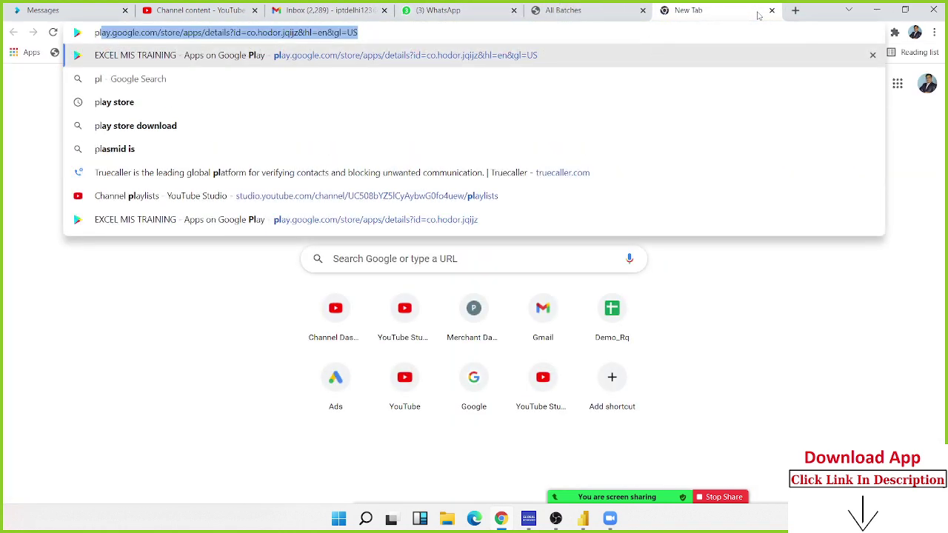
key(Return)
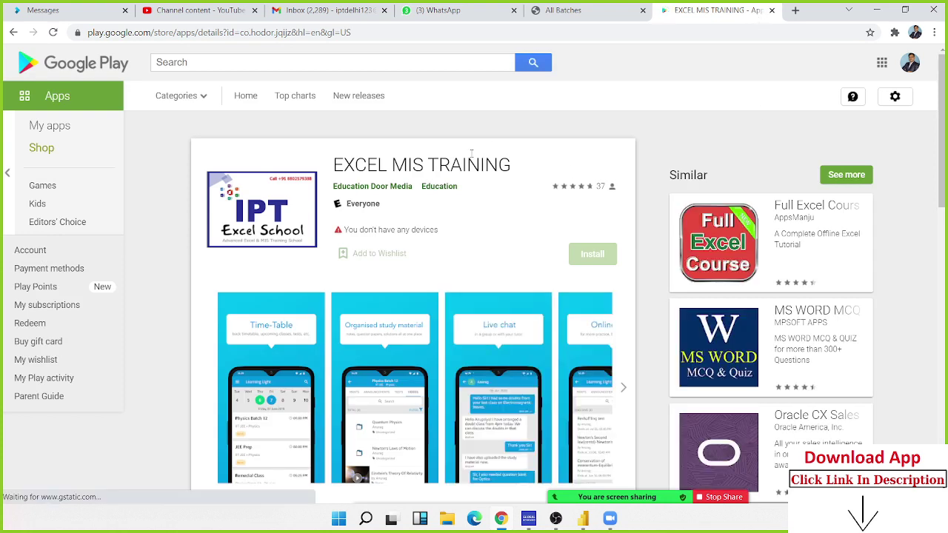
triple_click(471, 153)
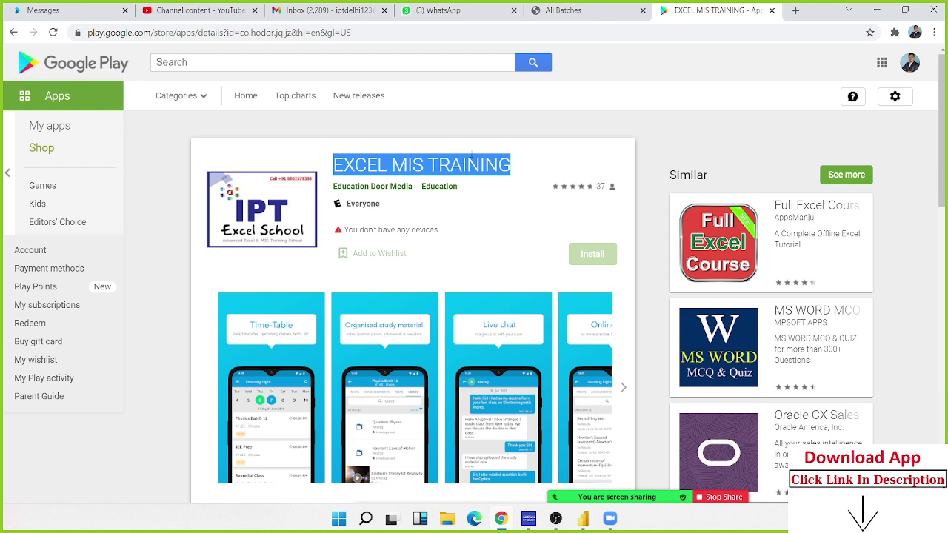
click(563, 10)
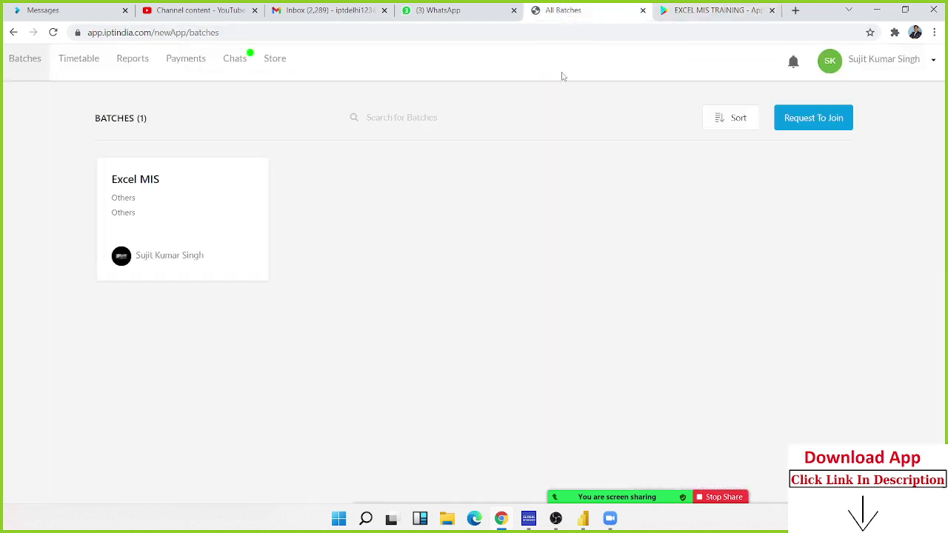
Go back to iptindia.com, browse Live Class, and pick the Advanced Excel with Formulas course
click(8, 31)
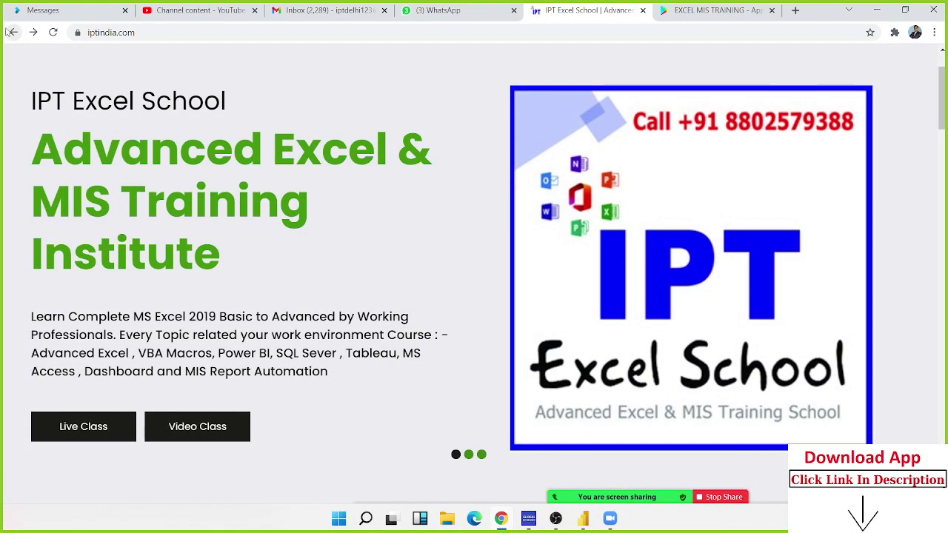
click(84, 426)
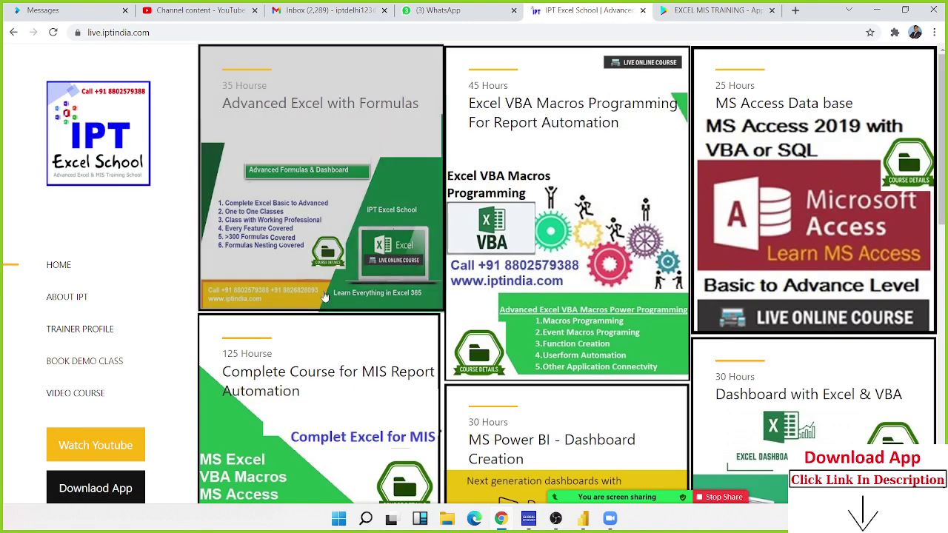
scroll(578, 333, down, 4)
scroll(592, 414, up, 3)
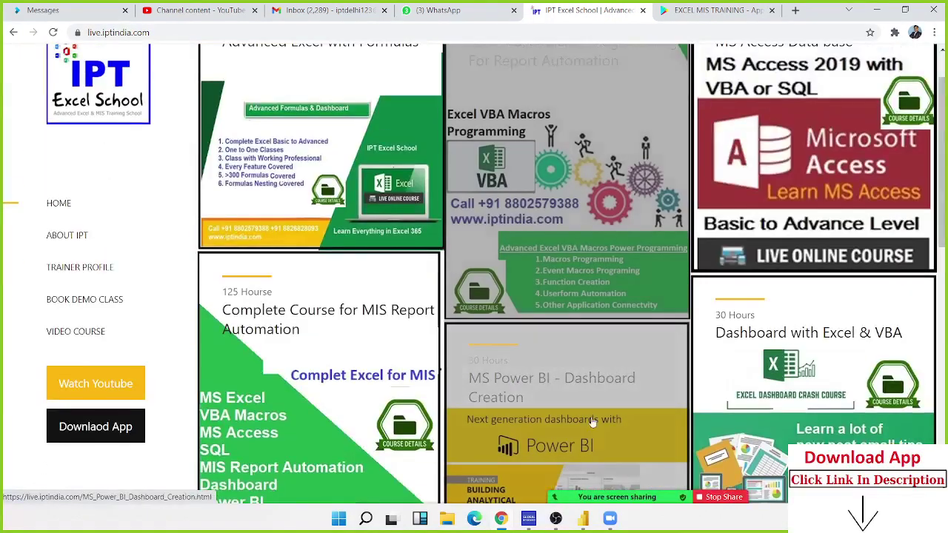
scroll(593, 421, up, 1)
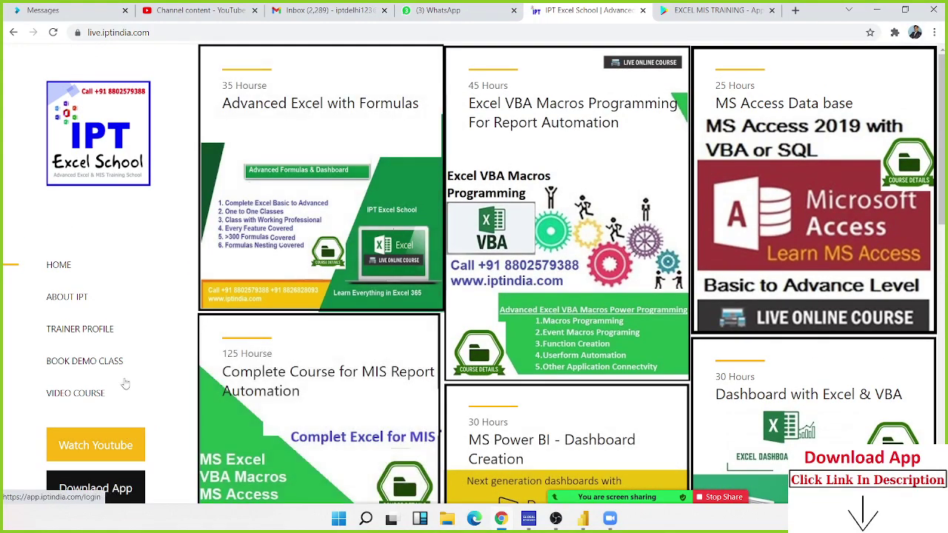
click(298, 160)
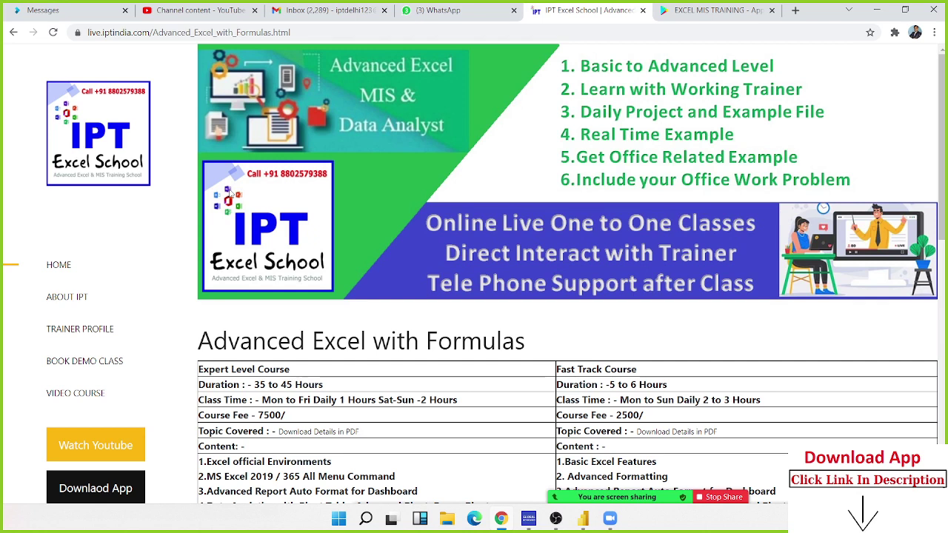
triple_click(450, 342)
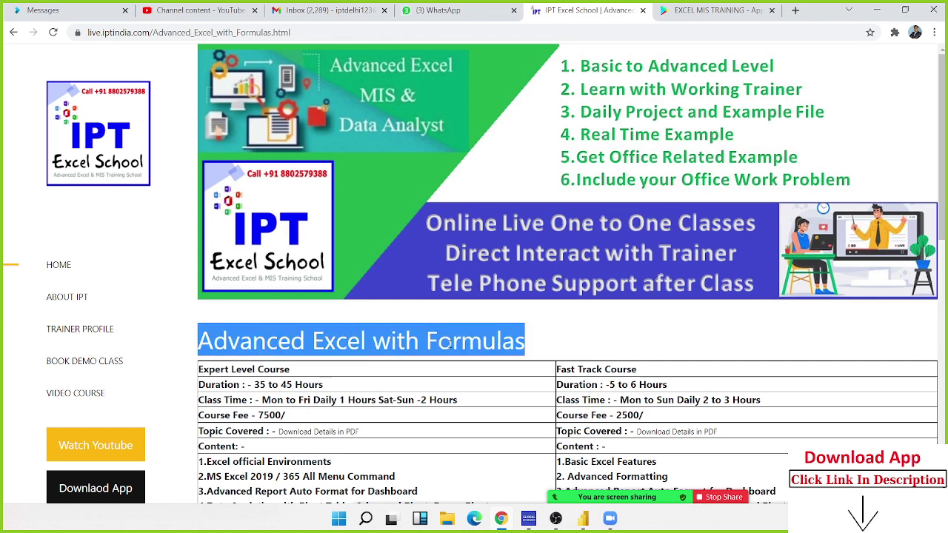
scroll(449, 342, down, 1)
scroll(239, 311, down, 2)
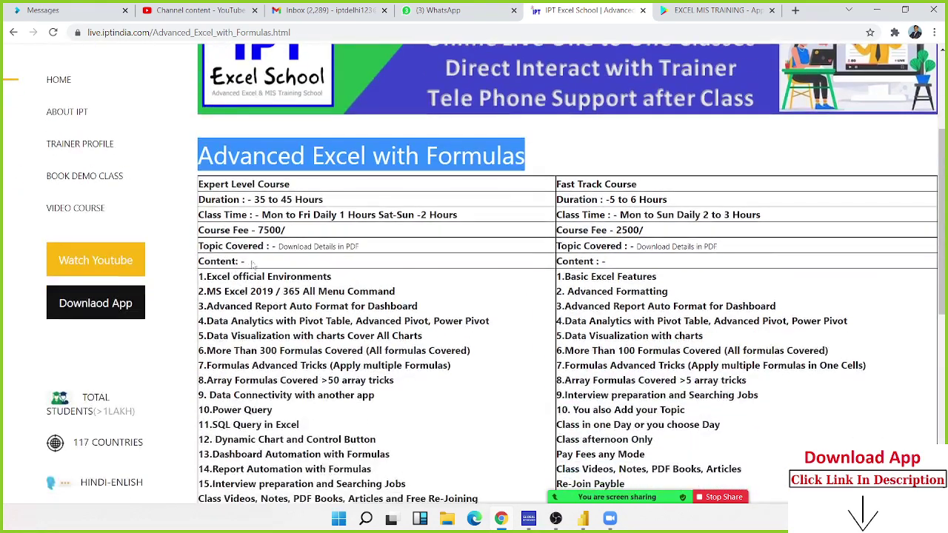
triple_click(243, 185)
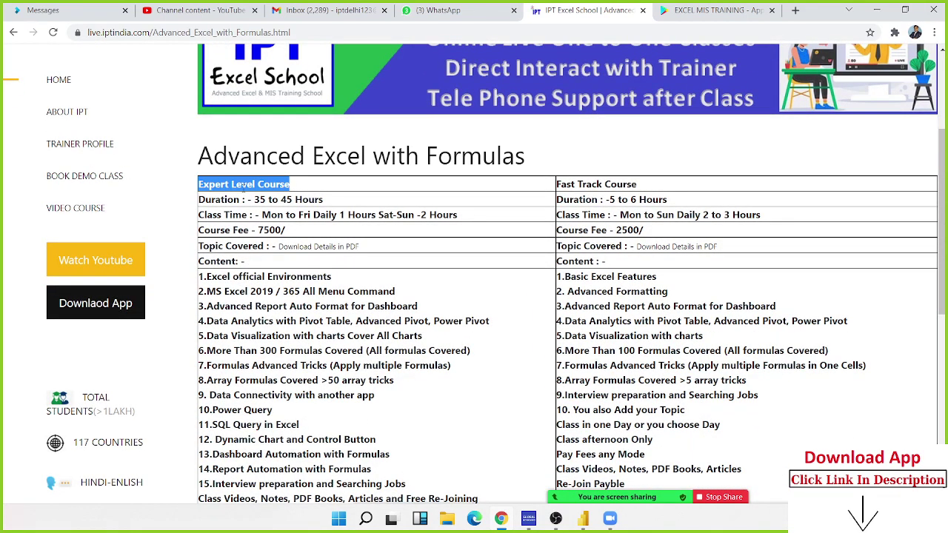
drag(254, 200, 294, 201)
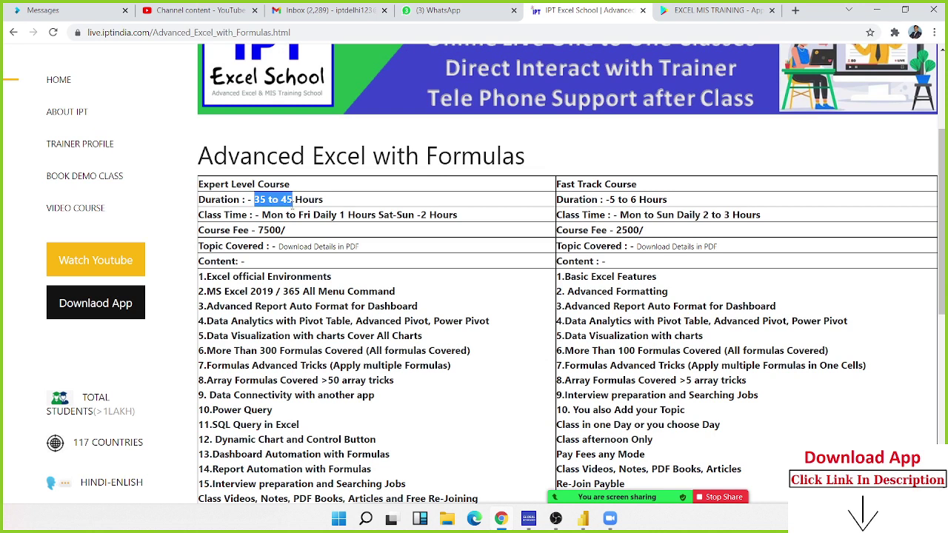
drag(271, 215, 367, 215)
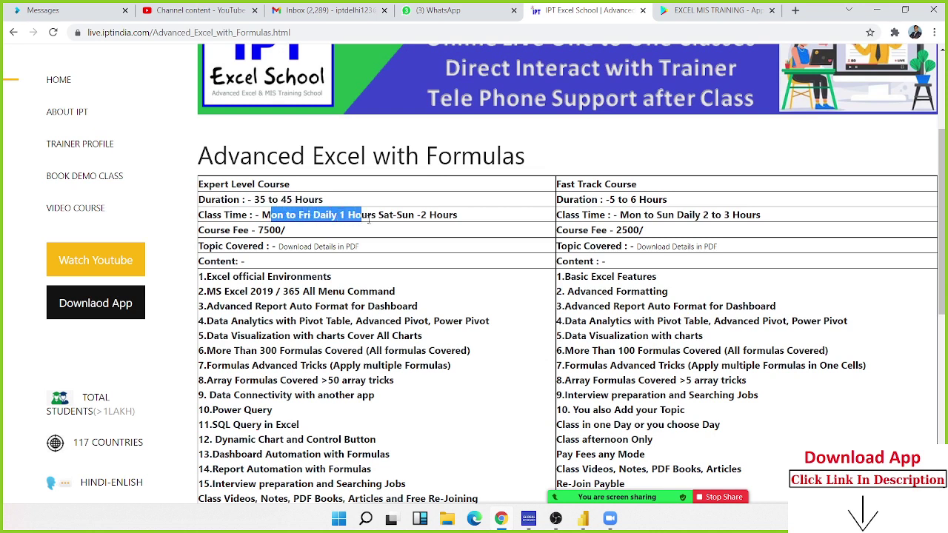
Highlight key words in Expert Level topics 1–8 (MS Excel 2019, Report, Analytics, 300 formulas)
scroll(311, 237, down, 2)
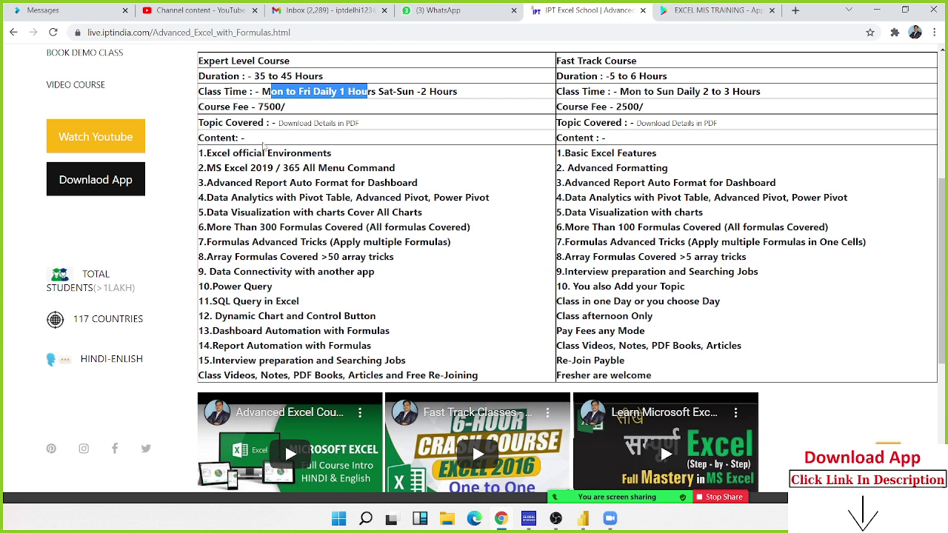
drag(233, 154, 264, 153)
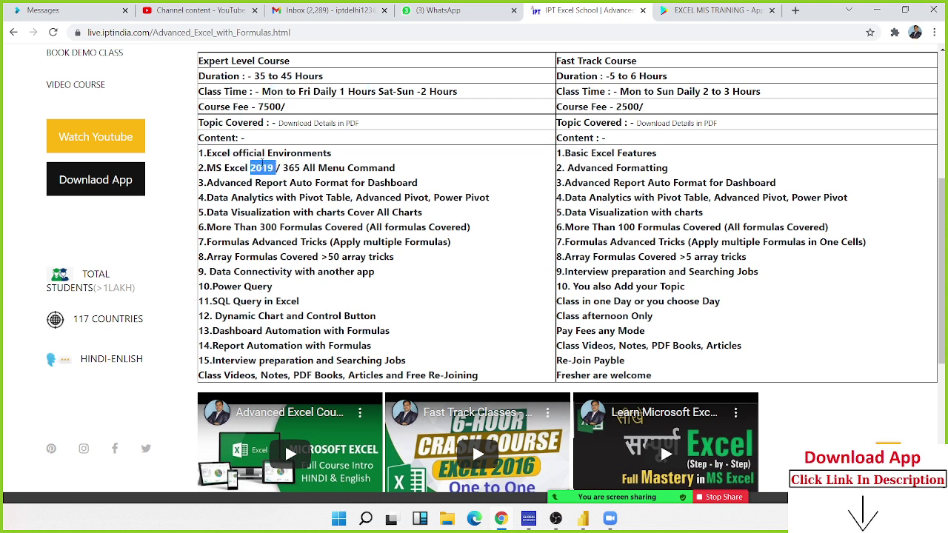
triple_click(260, 168)
double_click(261, 183)
triple_click(259, 183)
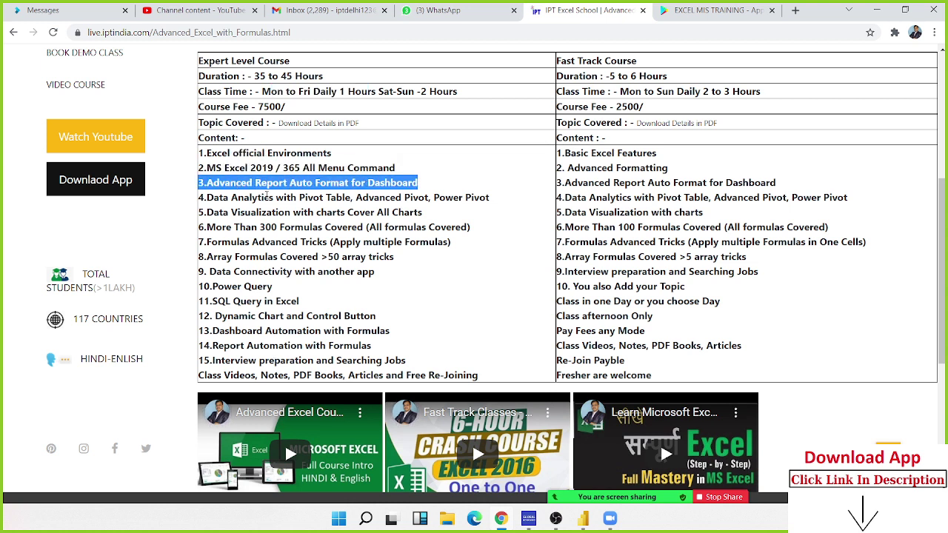
double_click(267, 197)
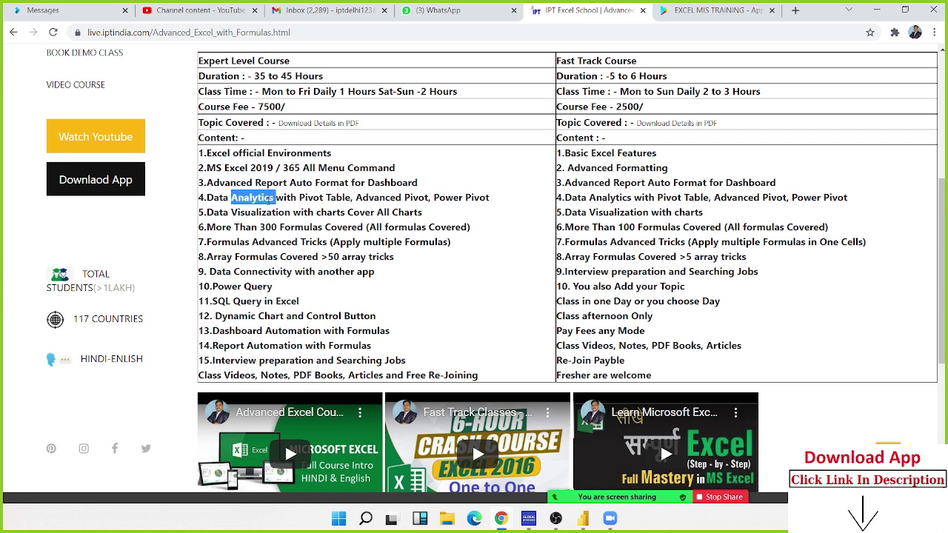
double_click(265, 213)
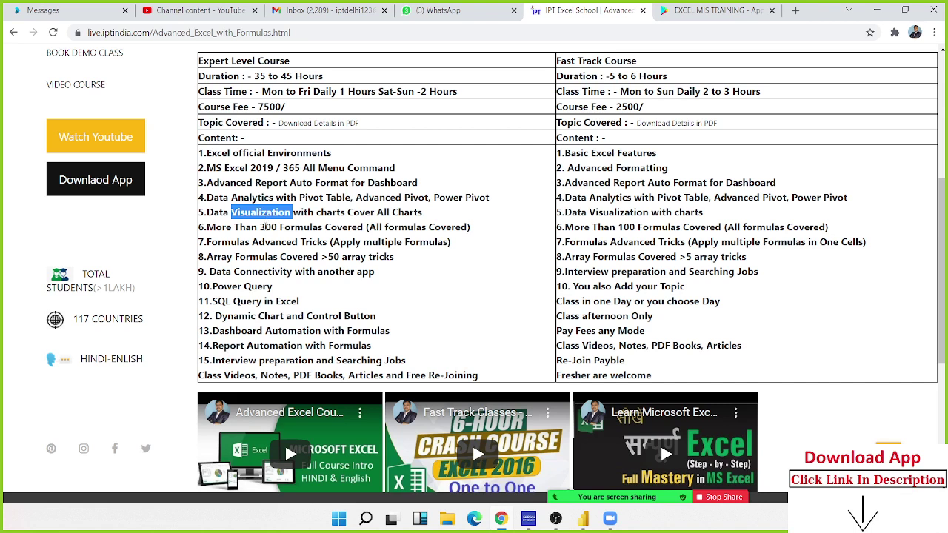
double_click(268, 228)
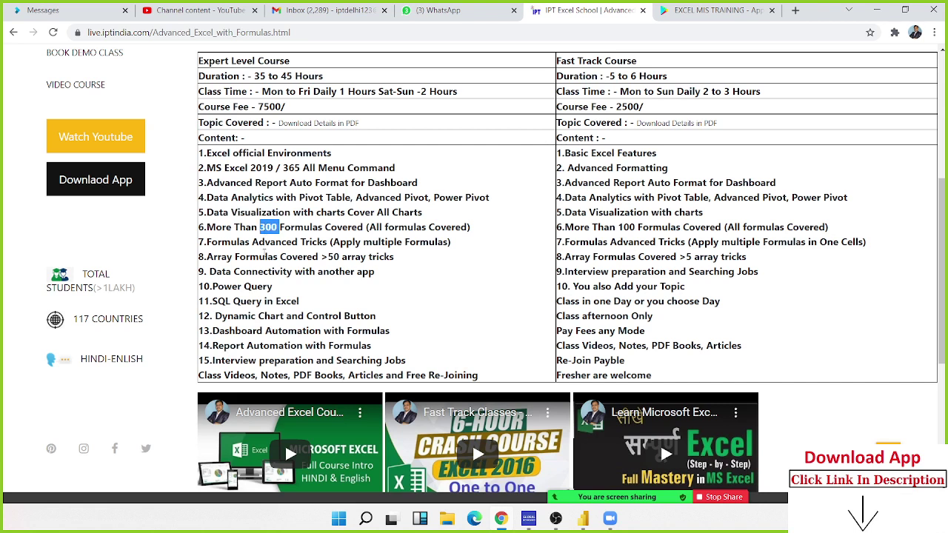
double_click(268, 243)
double_click(266, 256)
Highlight topics 9–13 (Data Connectivity, Power Query, SQL Query, Dashboard) and open the syllabus PDF
click(267, 271)
triple_click(267, 272)
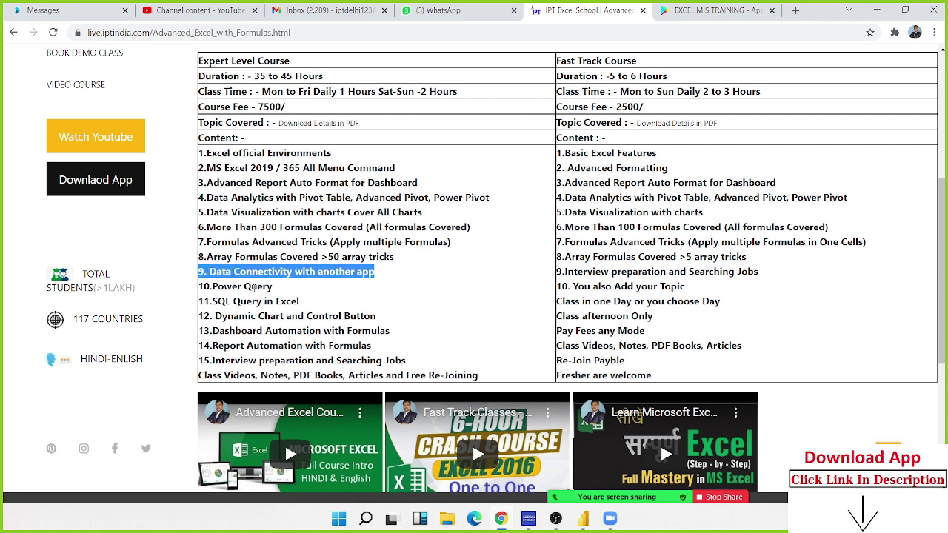
double_click(254, 287)
double_click(248, 301)
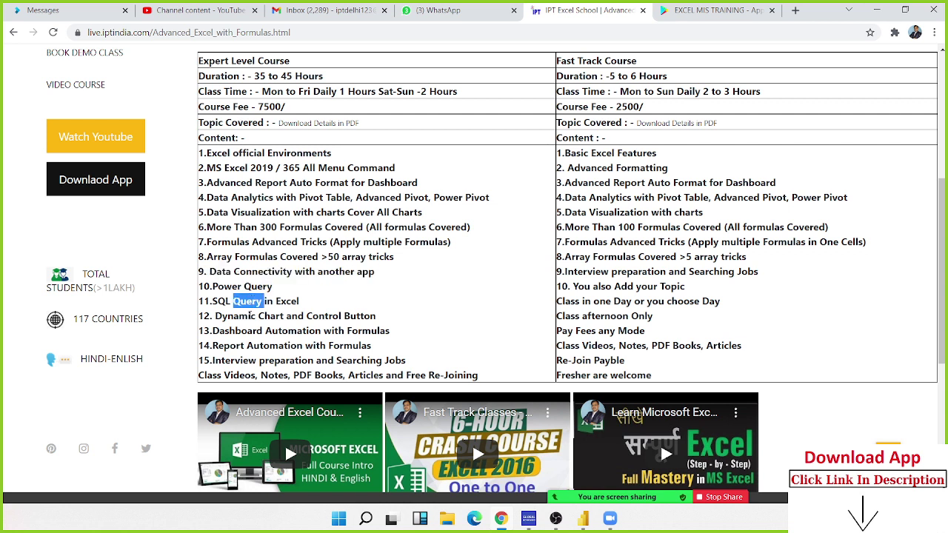
double_click(249, 315)
double_click(250, 330)
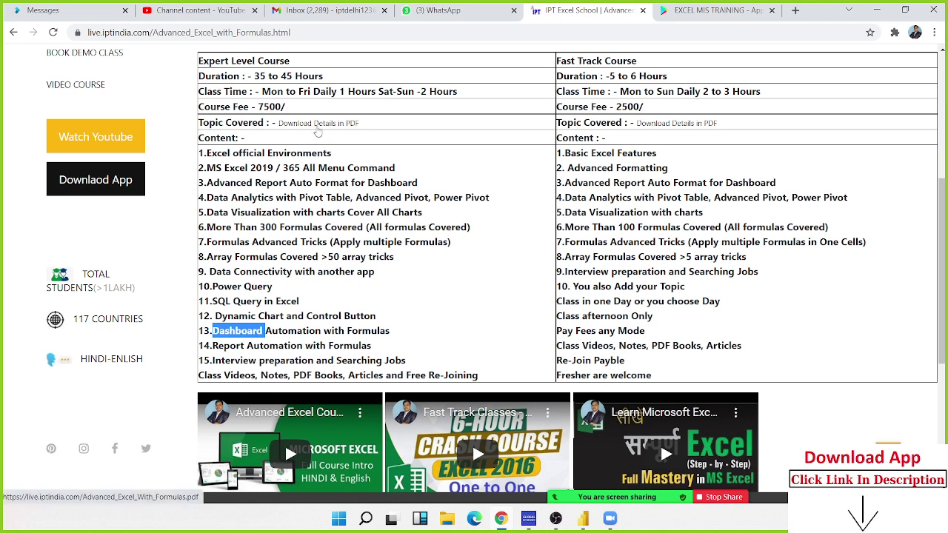
click(317, 130)
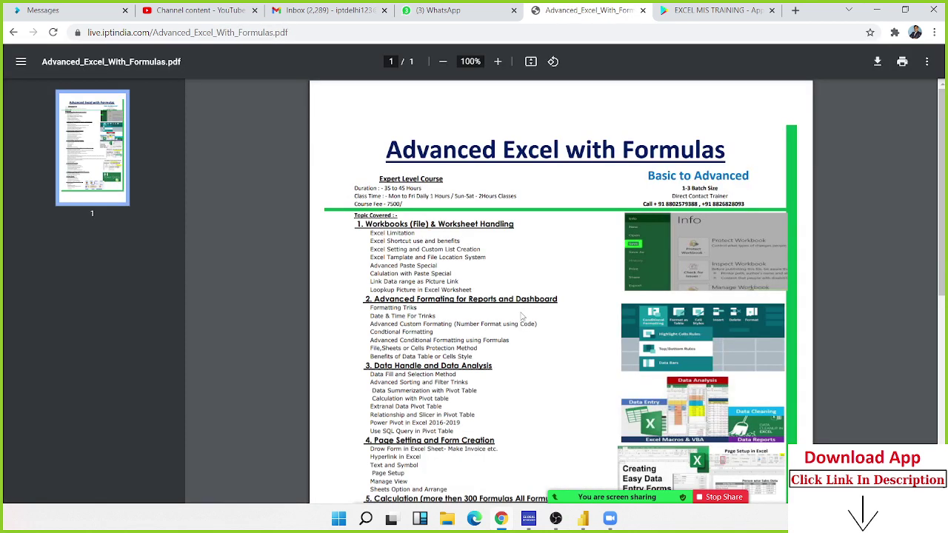
Scroll the syllabus PDF up to its title, then go back to the Advanced Excel with Formulas page
ctrl+scroll(521, 320, up, 2)
ctrl+scroll(518, 330, up, 2)
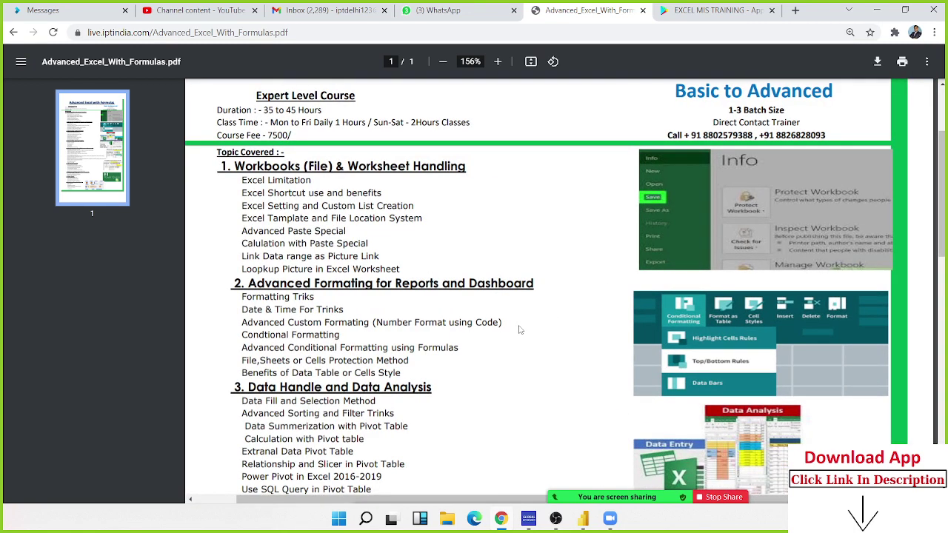
scroll(519, 329, up, 1)
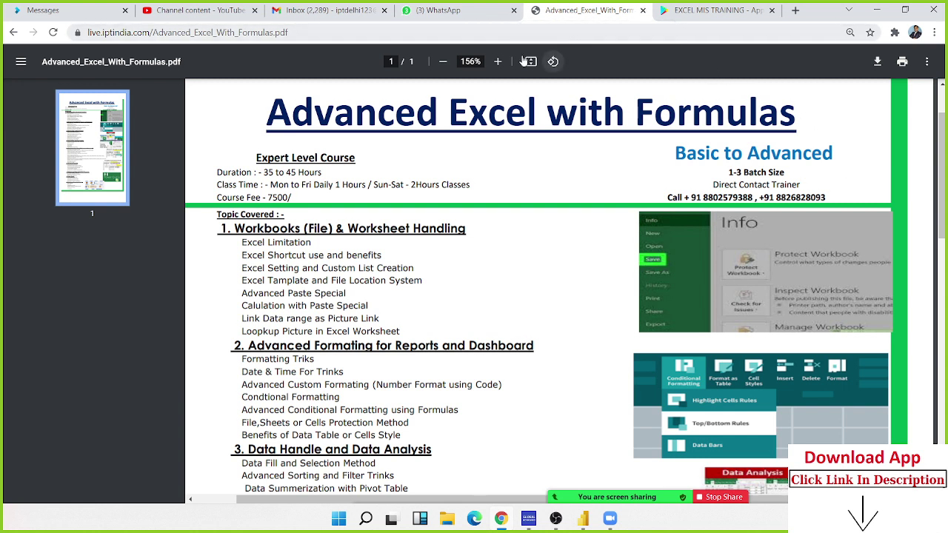
click(14, 33)
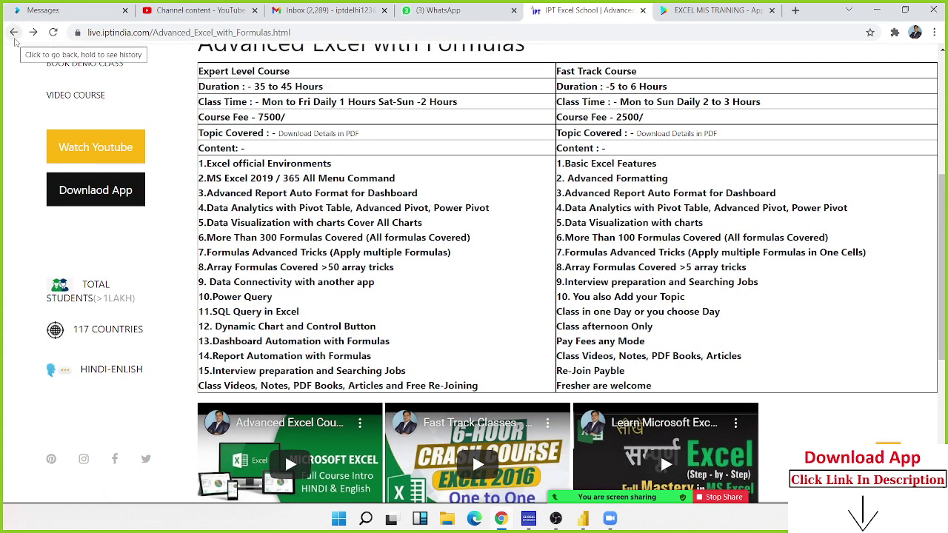
Go back to the course listing and open the Complete MS Office course outline PDF
click(14, 37)
scroll(658, 363, down, 10)
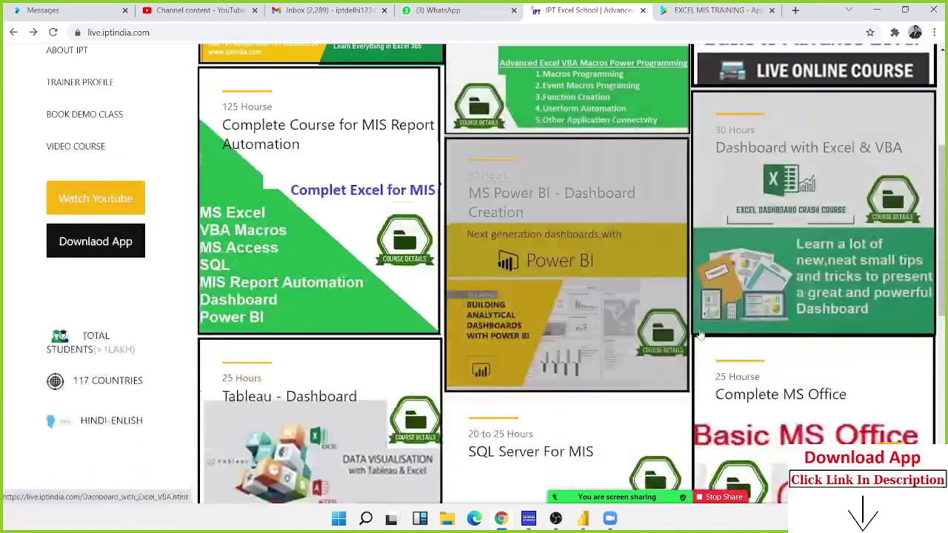
scroll(658, 362, up, 2)
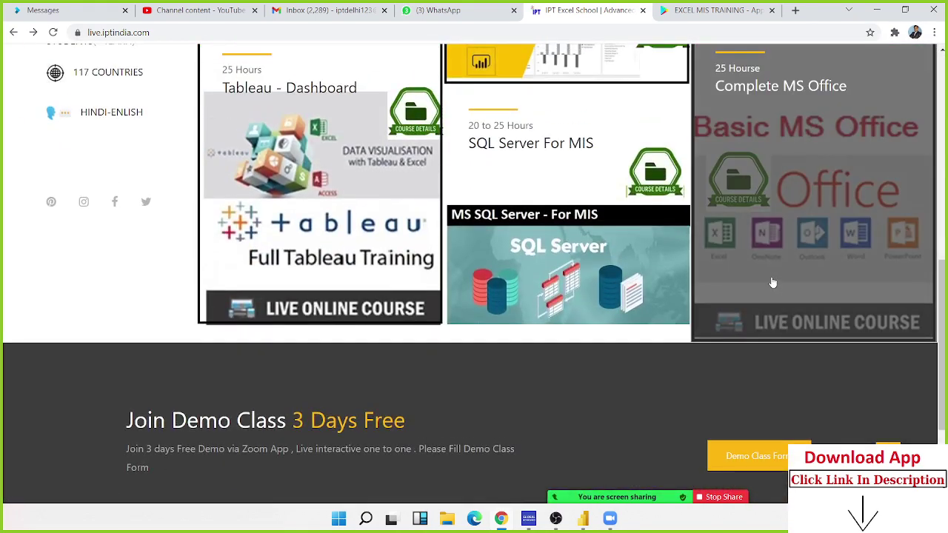
click(770, 279)
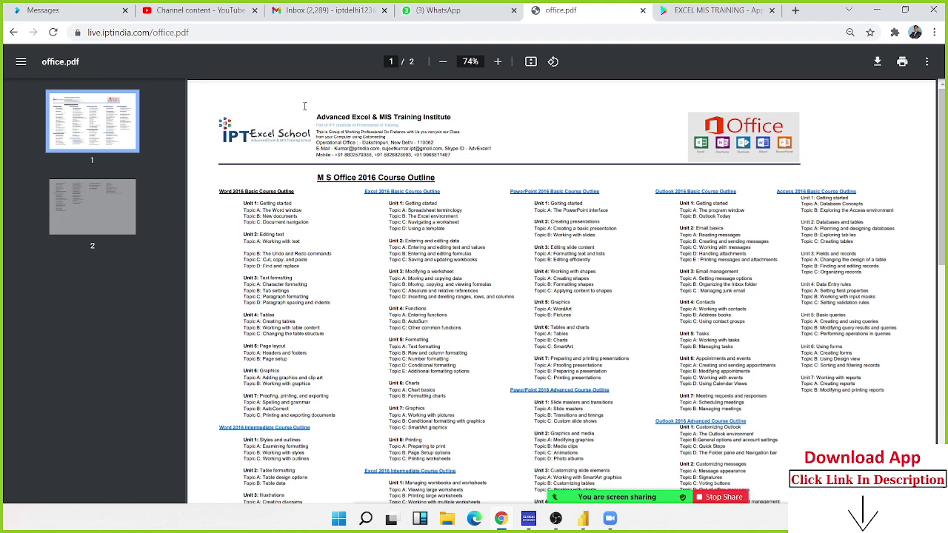
Leave the browser and launch Excel from Windows search
click(13, 32)
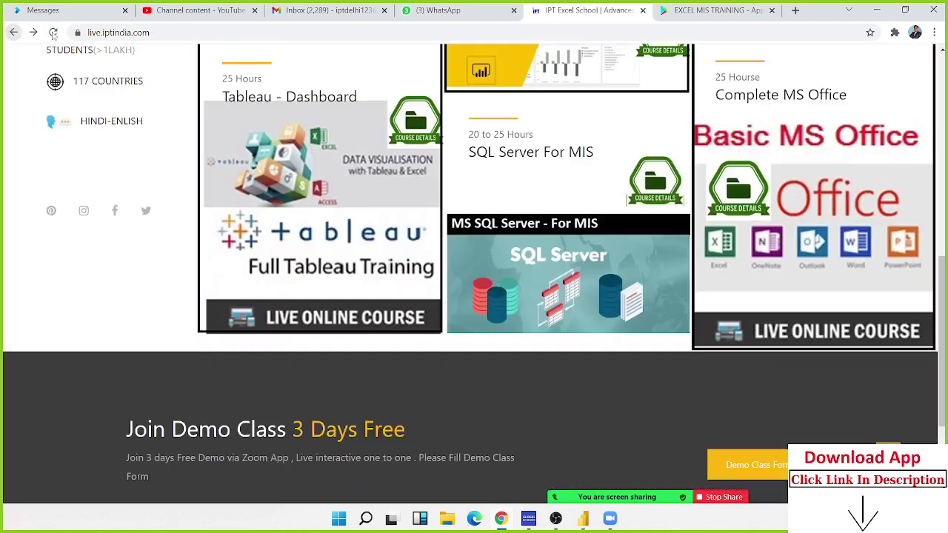
click(876, 13)
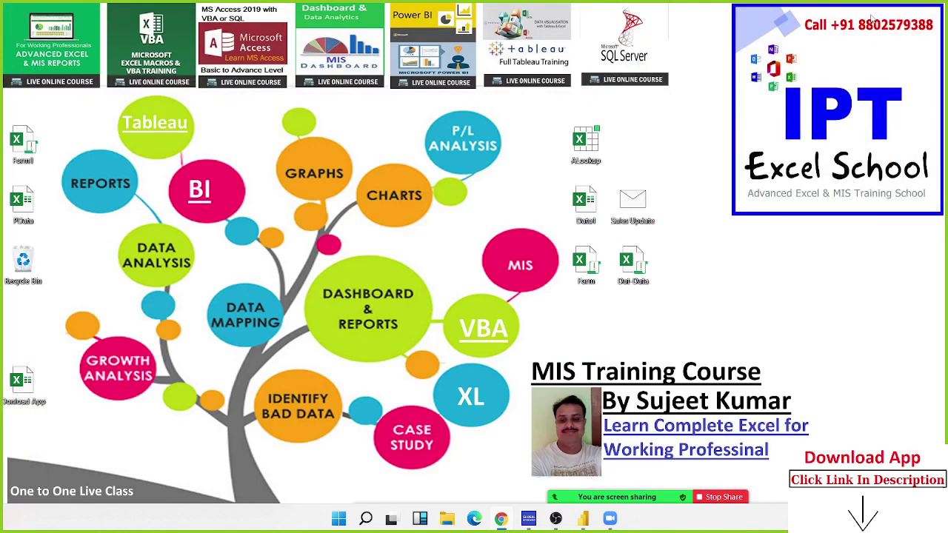
key(super)
text(exce)
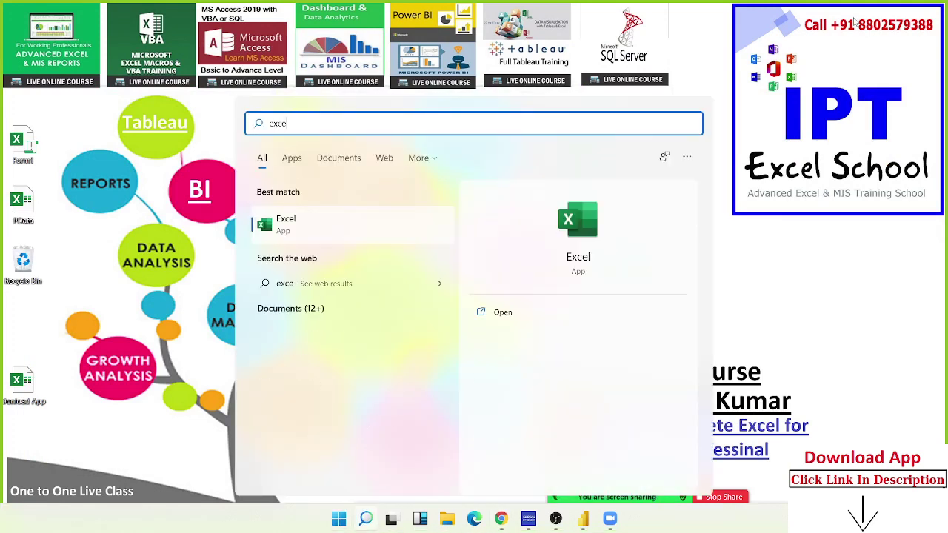
click(580, 227)
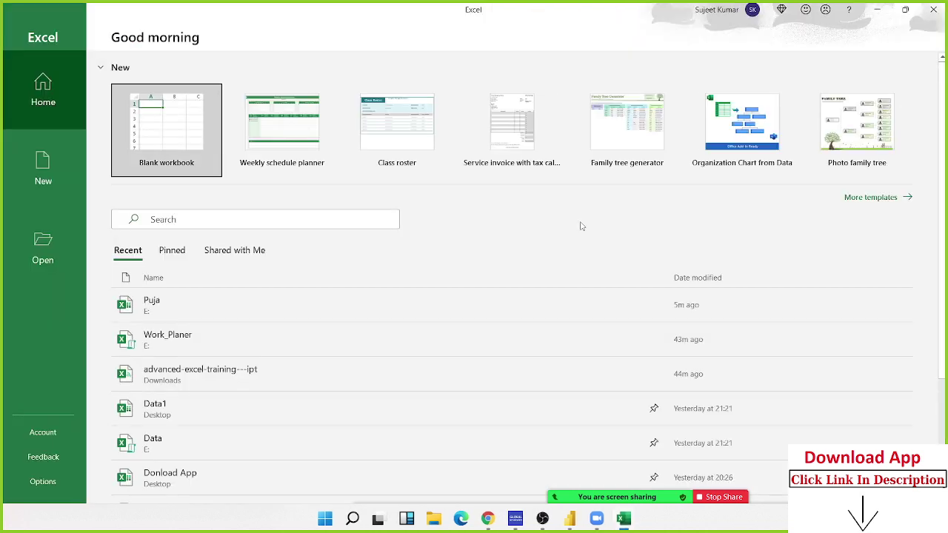
Create a new blank workbook, Book1
click(169, 100)
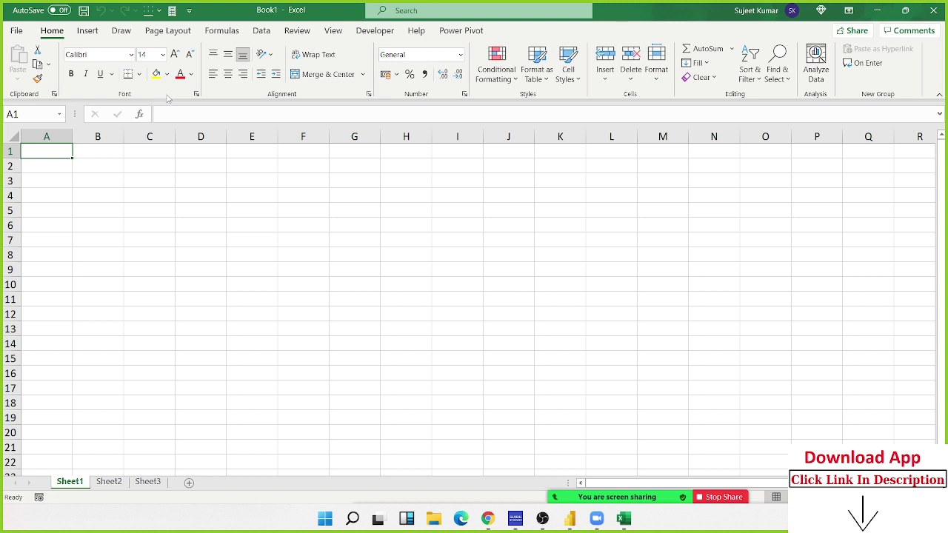
ctrl+scroll(154, 269, up, 2)
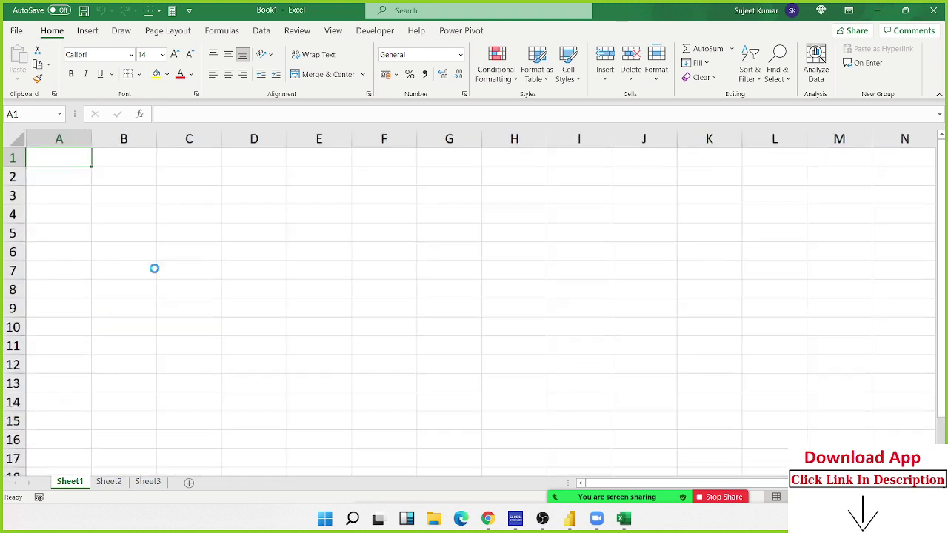
ctrl+scroll(154, 269, up, 2)
ctrl+scroll(154, 268, up, 2)
ctrl+scroll(154, 269, up, 1)
ctrl+scroll(154, 265, up, 2)
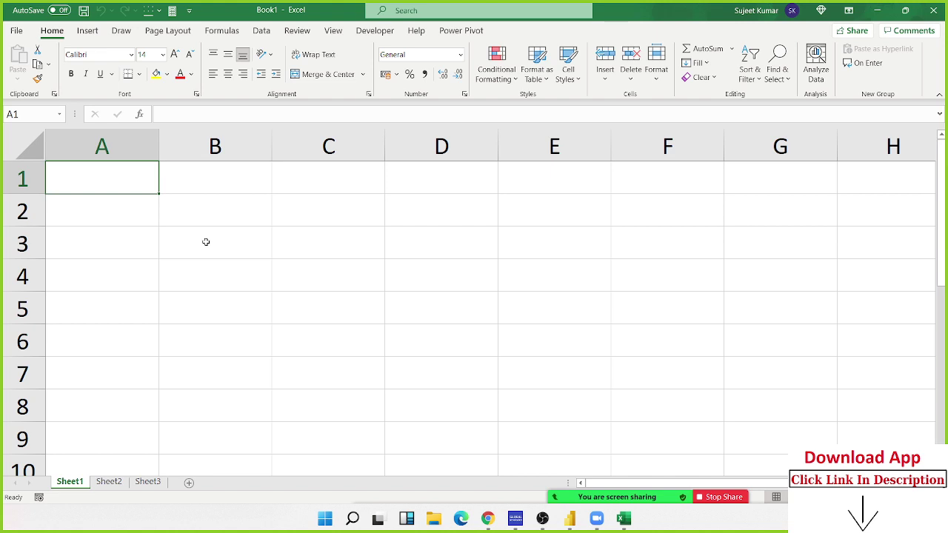
Enter 20 in B3 and 30 in D3
click(213, 234)
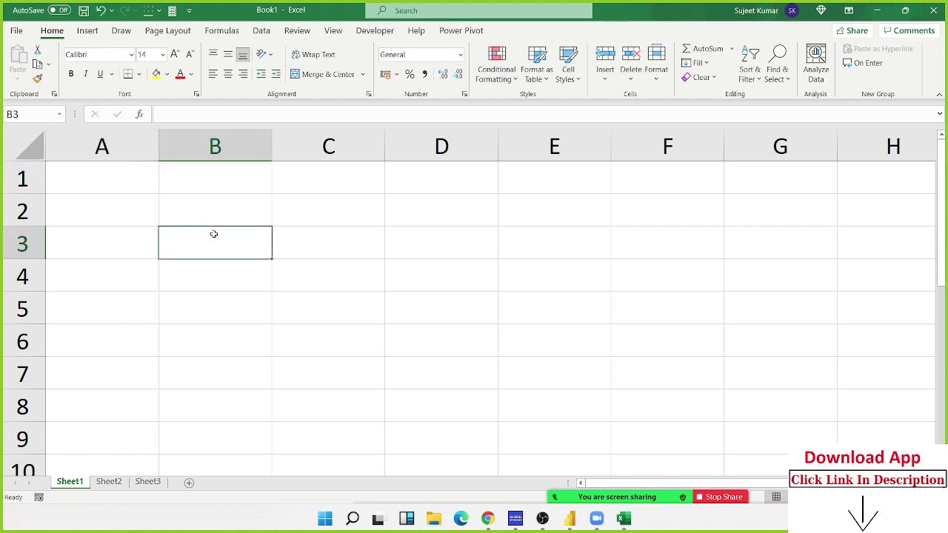
text(20)
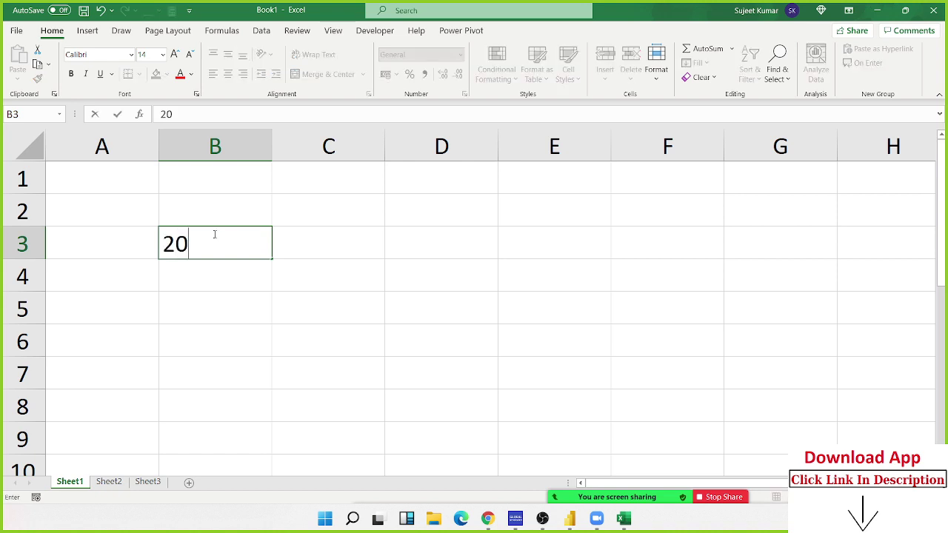
key(Tab)
key(Tab)
text(30)
key(Return)
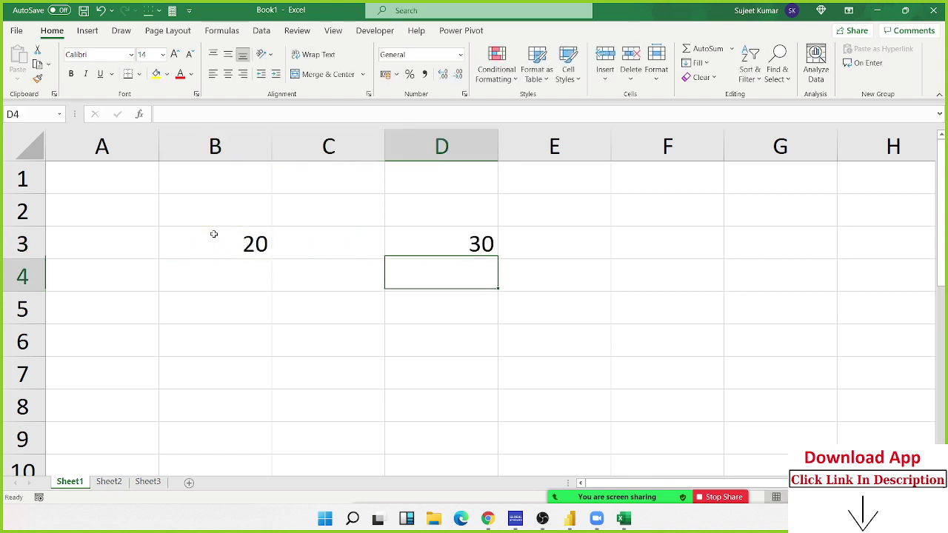
Copy B3's 20, try a plain paste into D3, then undo it to restore 30
key(Left)
key(Left)
key(Up)
key(ctrl+c)
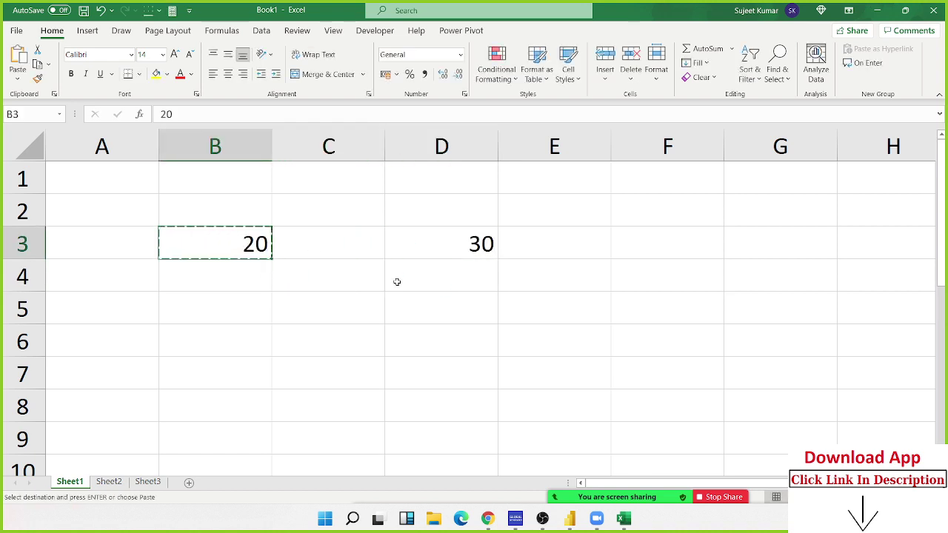
click(443, 241)
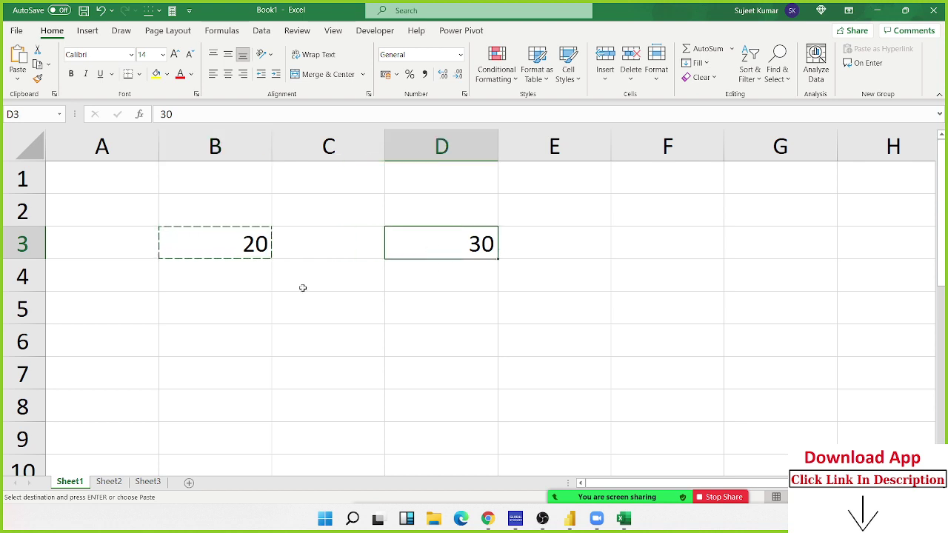
key(ctrl+v)
key(ctrl+z)
Paste Special B3 onto D3 with the Add operation, making D3 show 50
right_click(399, 248)
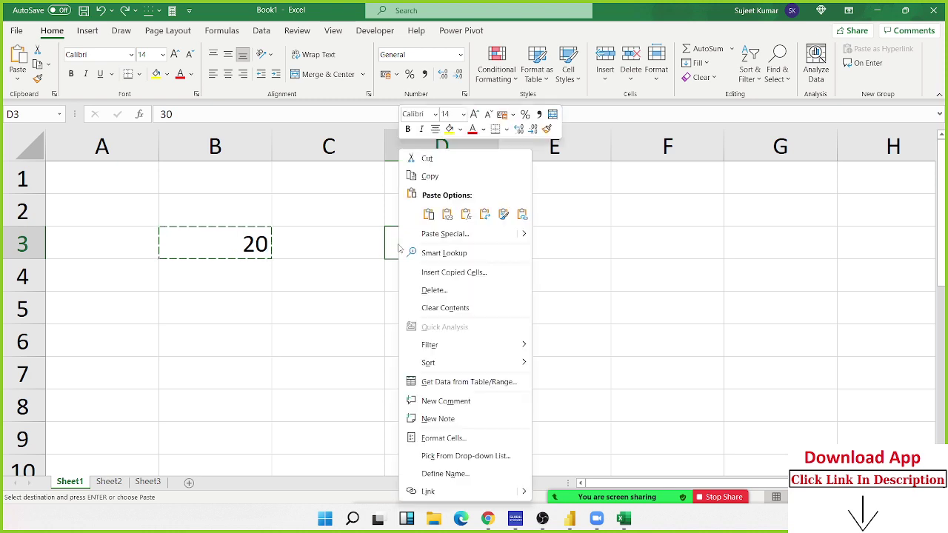
click(444, 236)
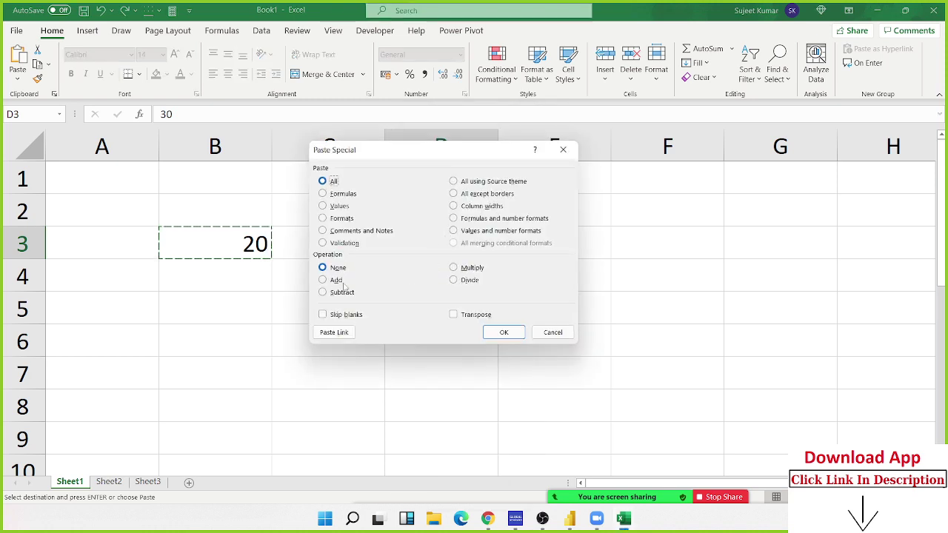
drag(369, 152, 594, 124)
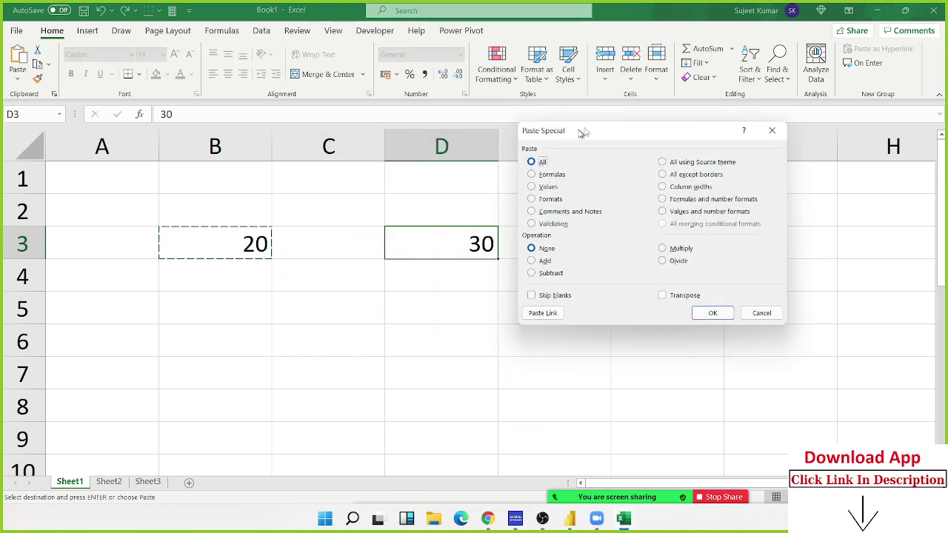
click(547, 252)
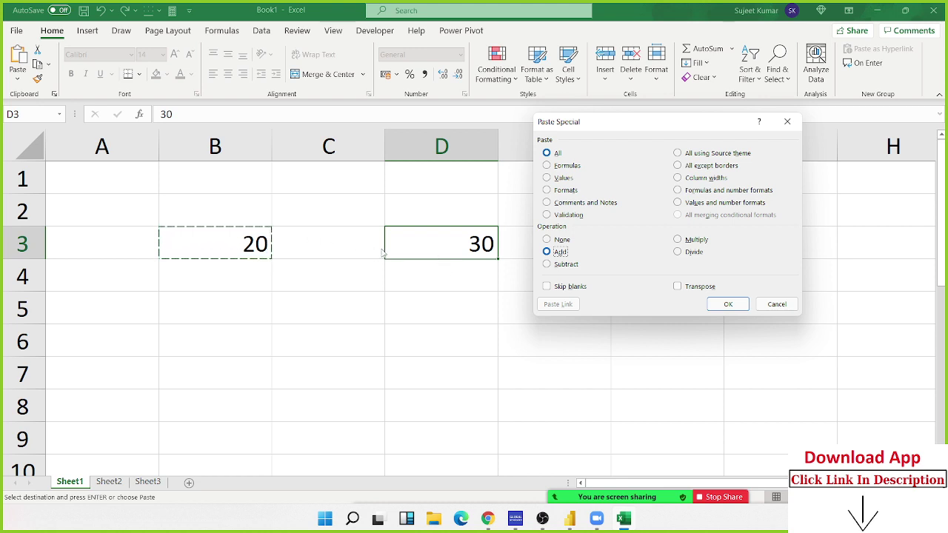
click(721, 304)
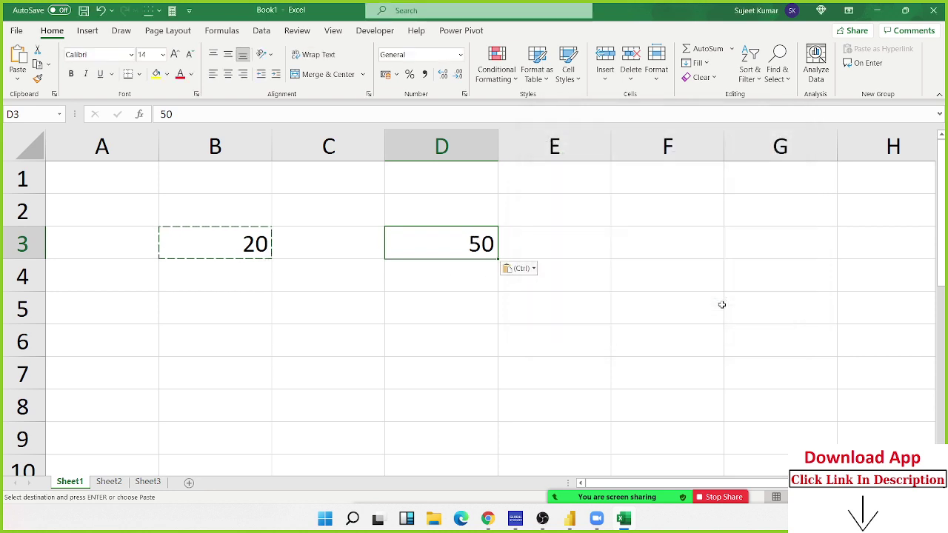
click(359, 315)
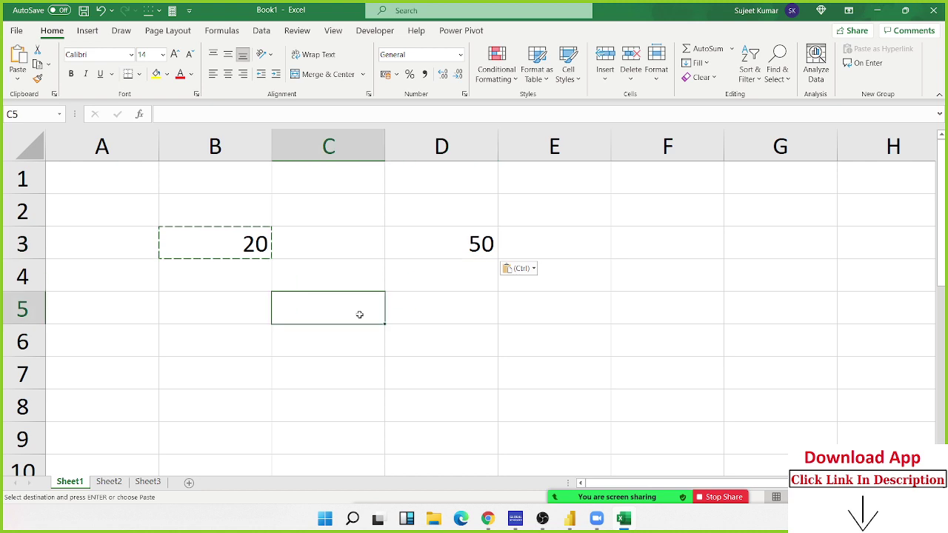
ctrl+scroll(364, 333, up, 2)
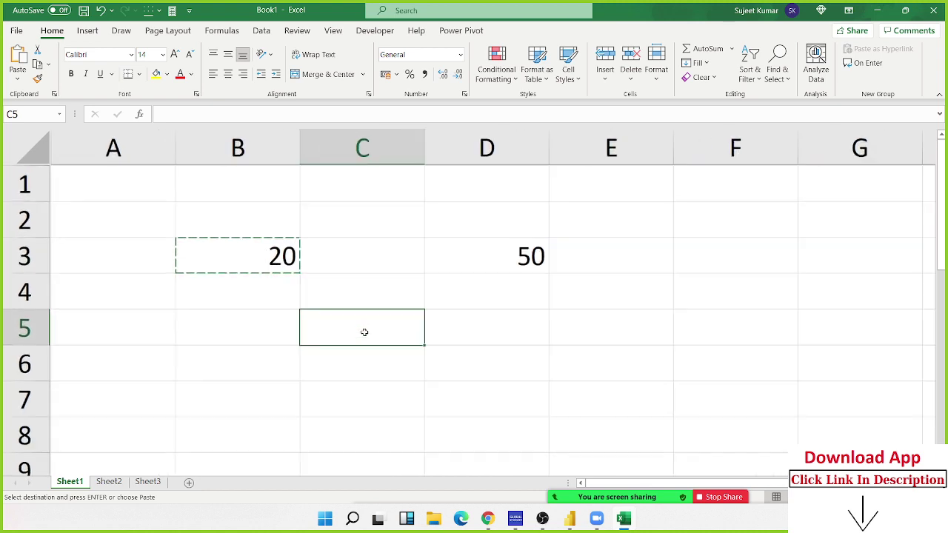
ctrl+scroll(364, 333, up, 1)
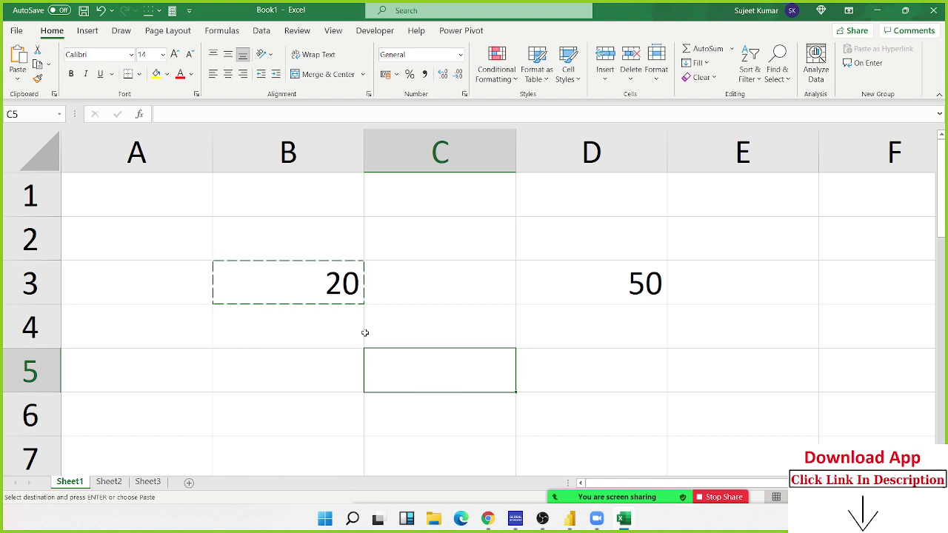
ctrl+scroll(365, 332, down, 1)
click(600, 300)
Reset D3 to 30 and copy the 20 from B3
click(598, 280)
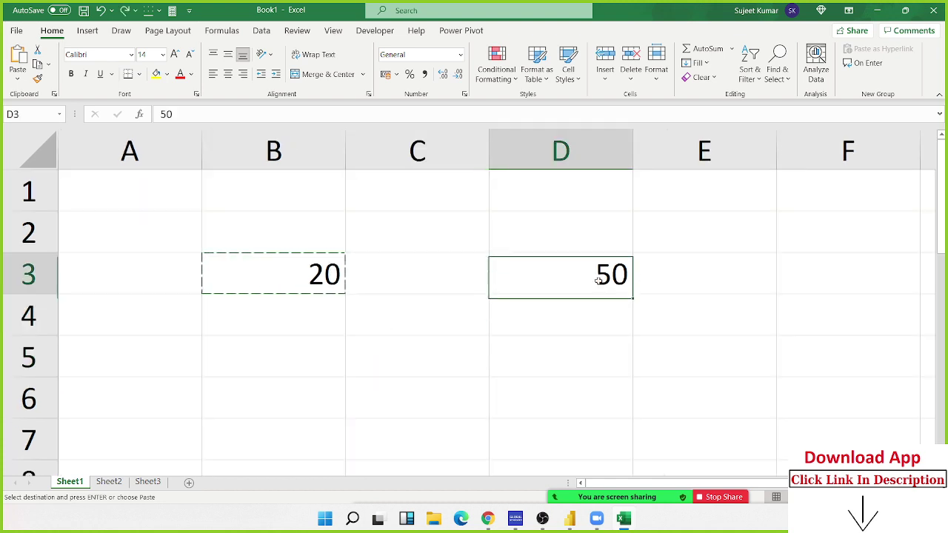
text(30)
key(Return)
click(315, 265)
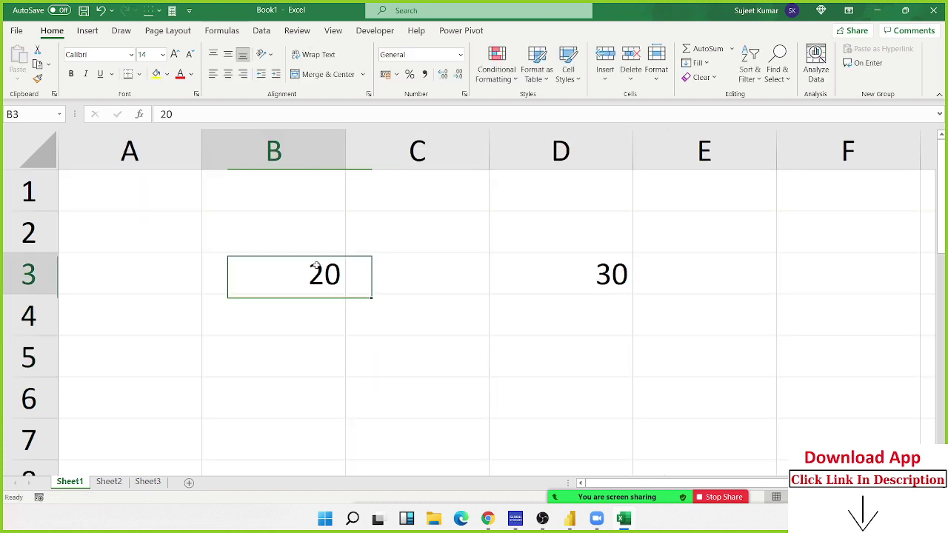
drag(316, 265, 328, 287)
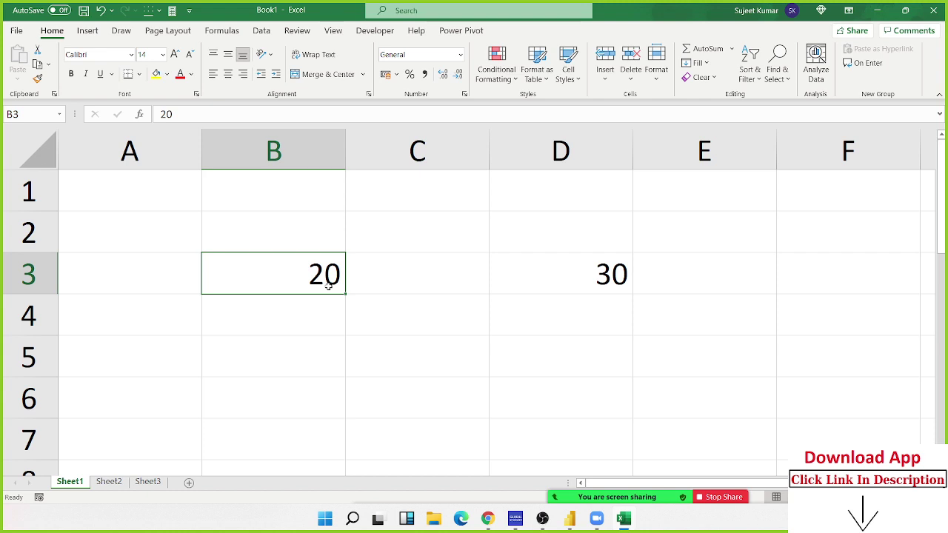
key(ctrl+c)
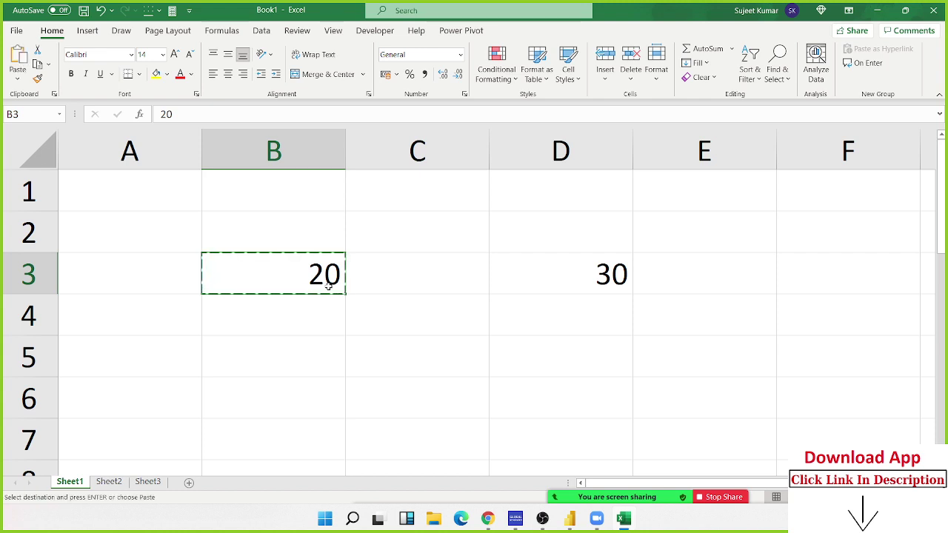
Paste Special the copied 20 onto D3 using Add, giving 50, and view the paste options
click(545, 278)
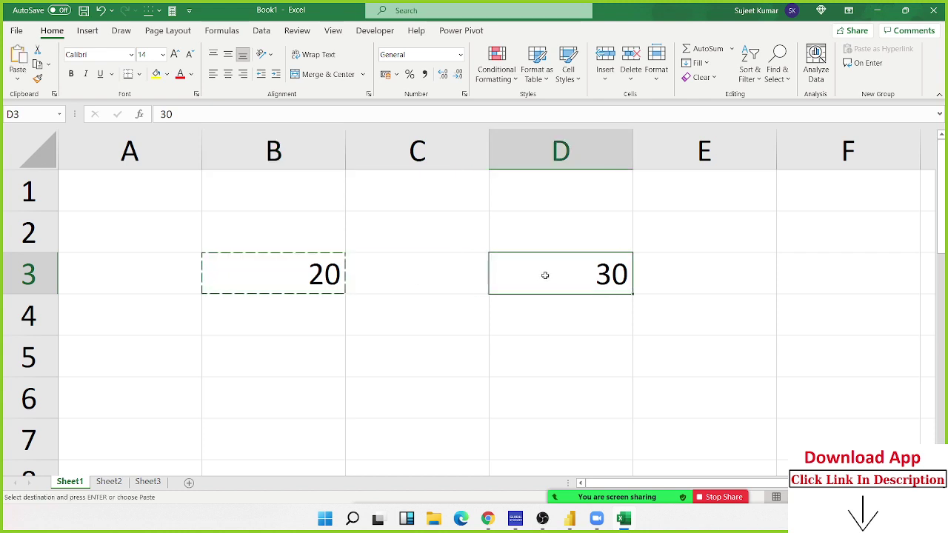
click(574, 234)
drag(522, 154, 411, 54)
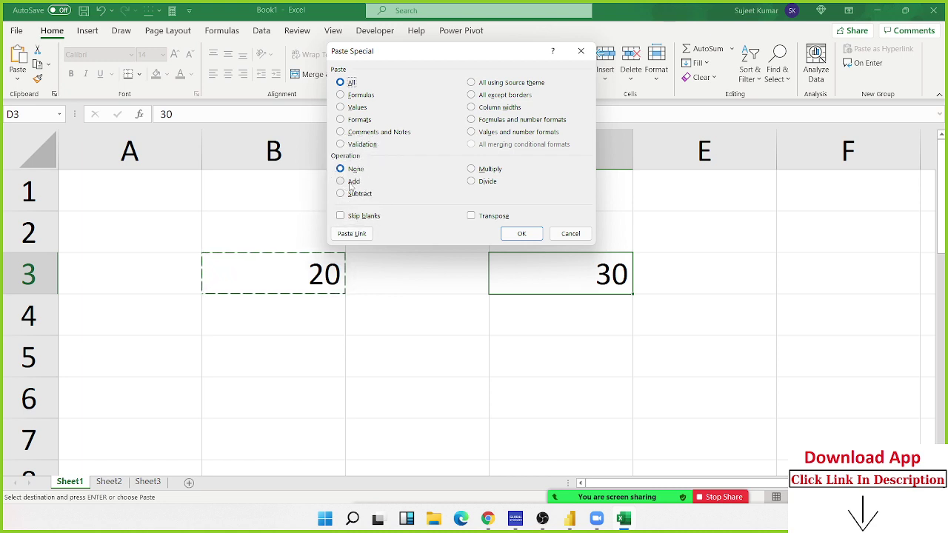
click(350, 183)
click(528, 235)
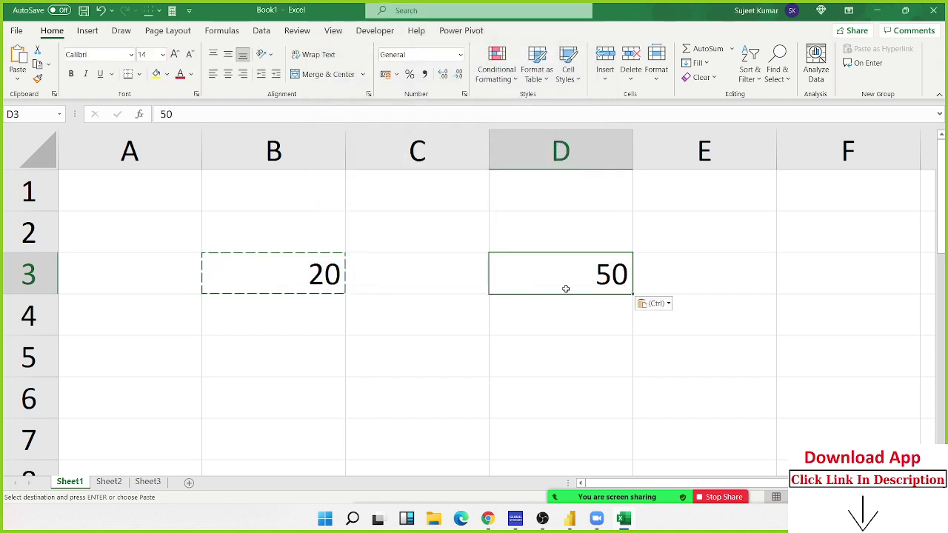
key(ctrl)
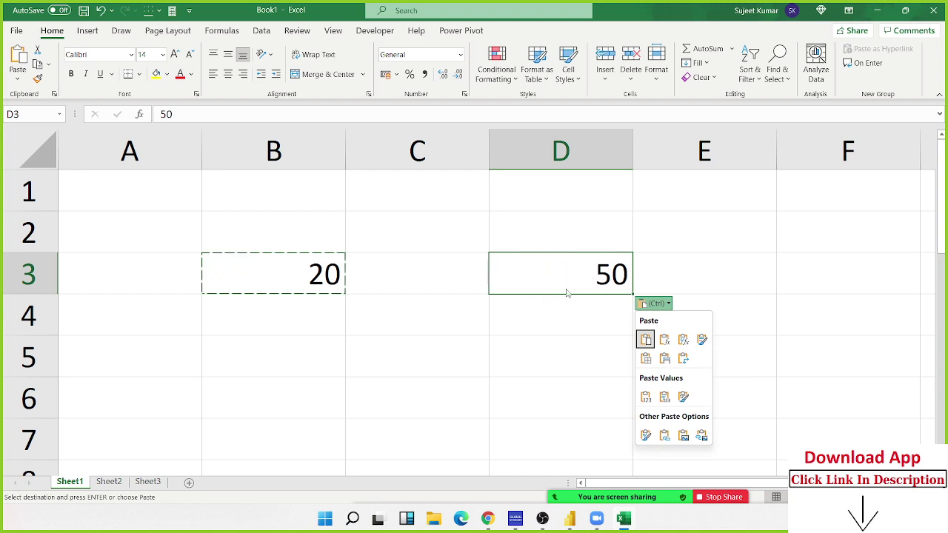
click(417, 333)
Switch to Sheet2 and enter 20% in A1
click(360, 325)
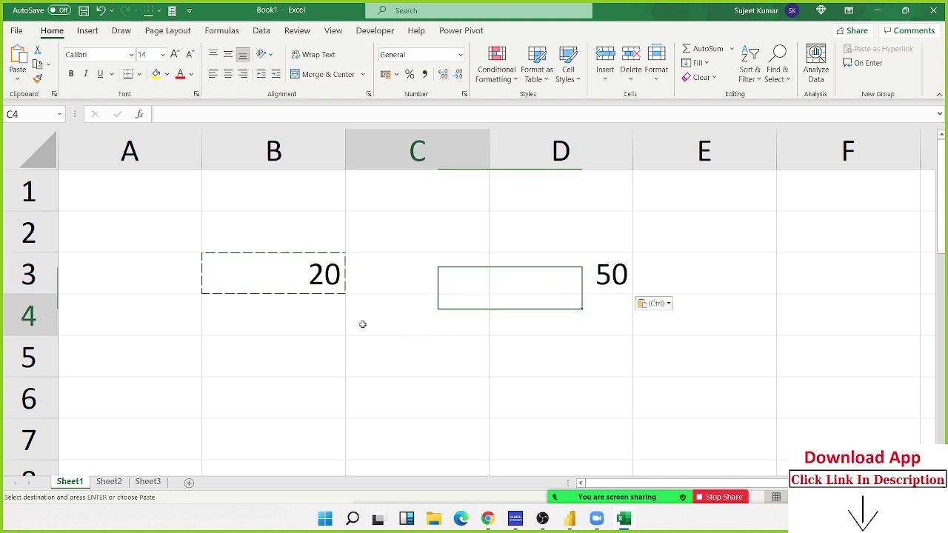
click(112, 483)
ctrl+scroll(193, 383, up, 1)
ctrl+scroll(197, 373, up, 4)
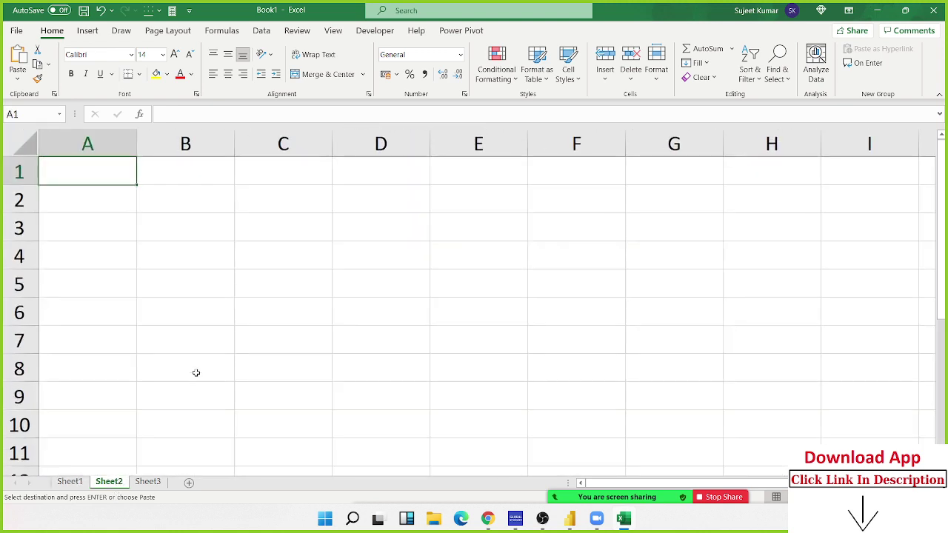
ctrl+scroll(196, 362, up, 1)
ctrl+scroll(196, 362, up, 2)
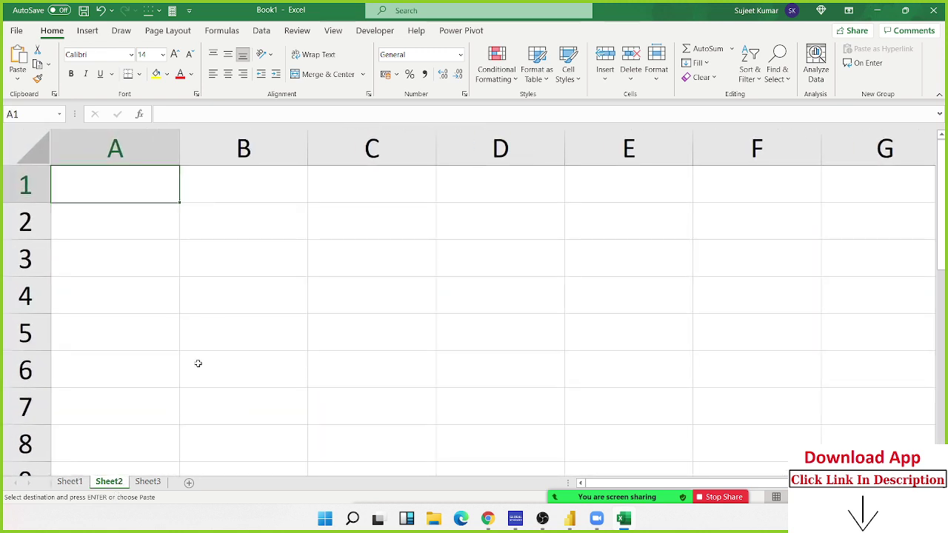
click(203, 307)
click(126, 197)
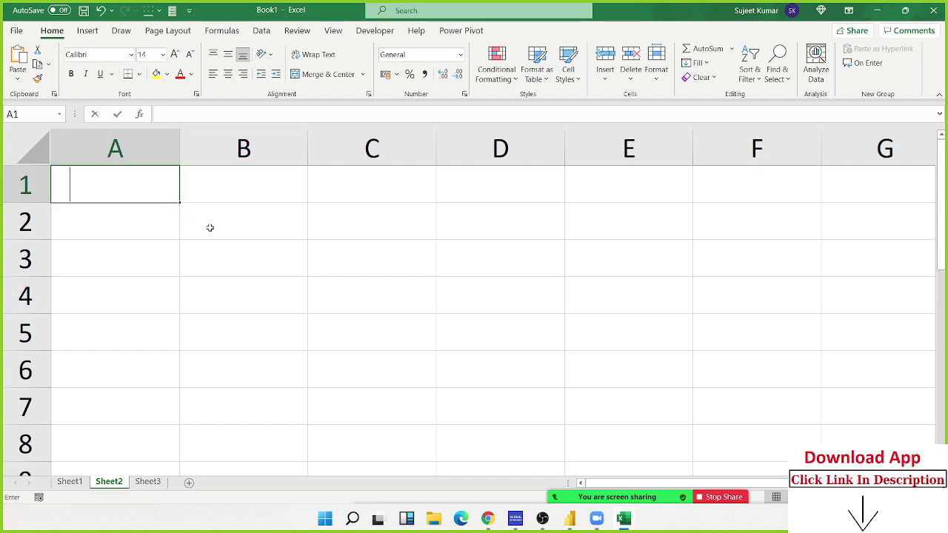
text(20%)
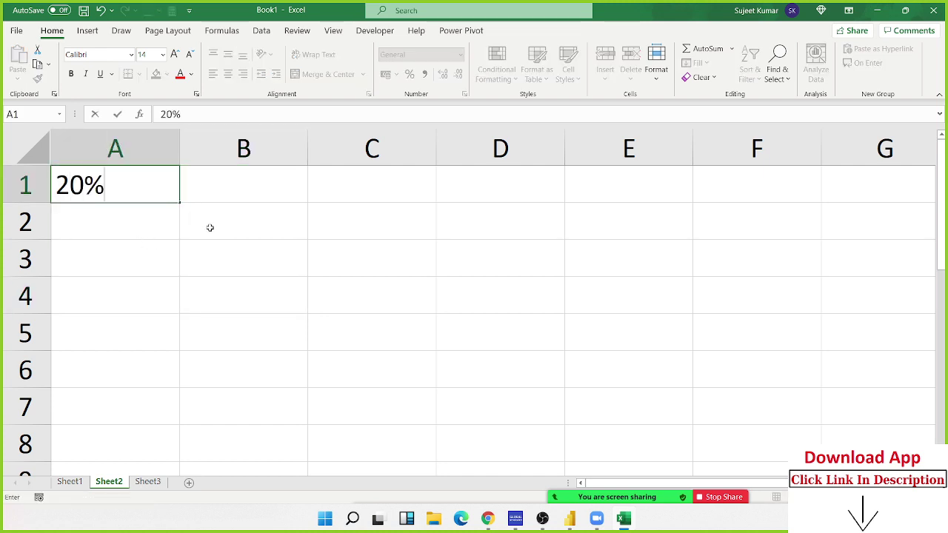
key(Return)
Enter 20 in B1 and apply Percent Style so it shows 2000%
key(Up)
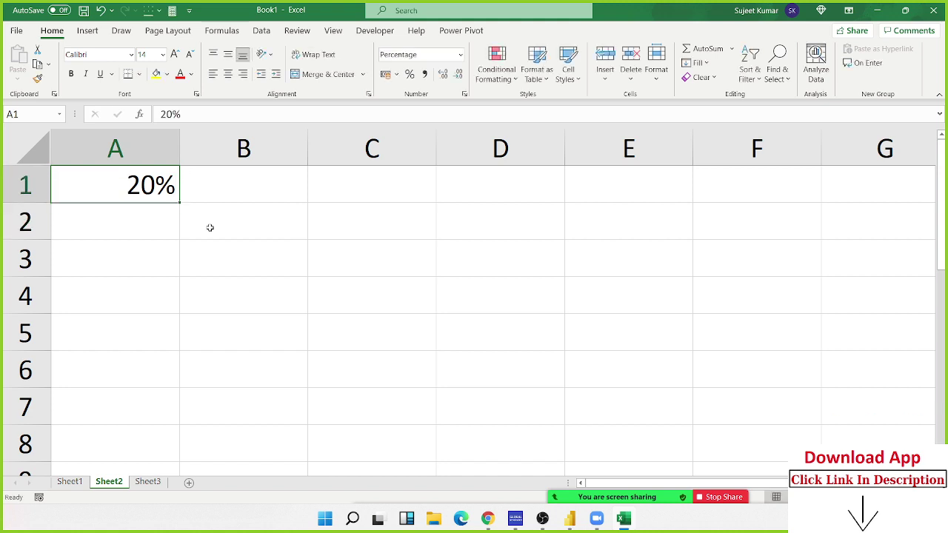
key(Right)
text(20)
key(Return)
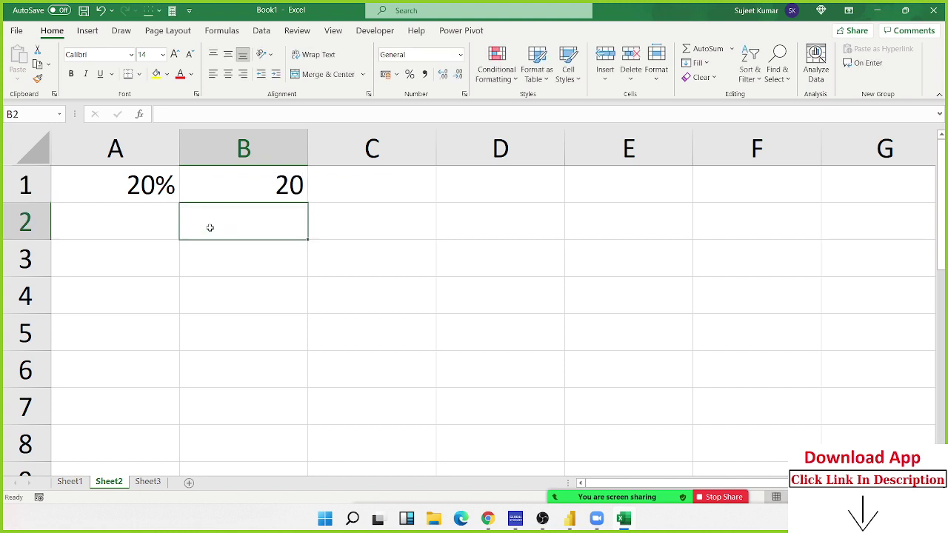
key(Up)
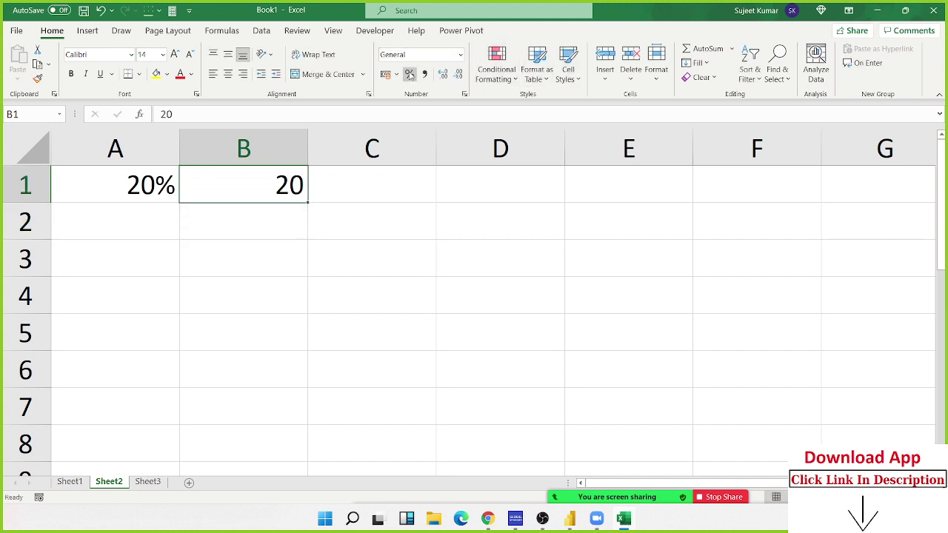
click(409, 74)
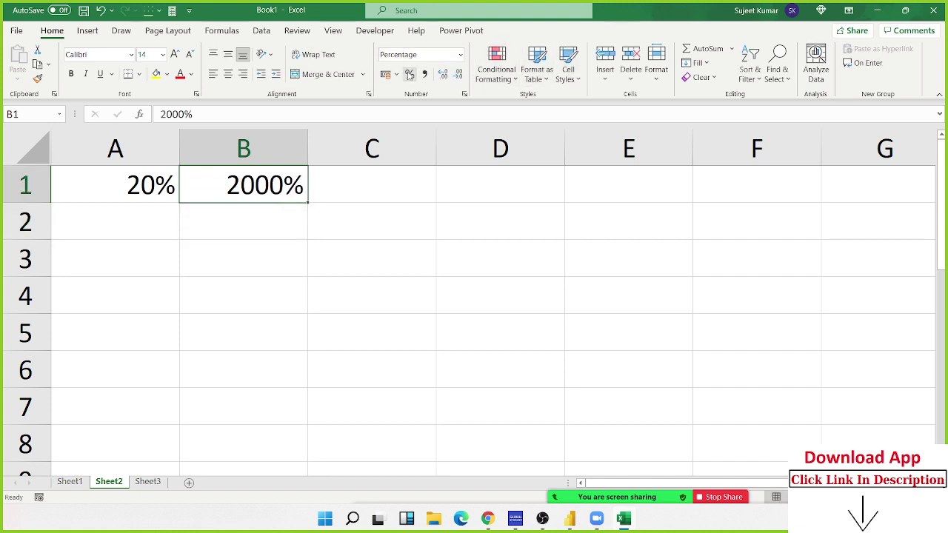
Add the note 1=100% in B2 and enter 0.20 in C1
key(Down)
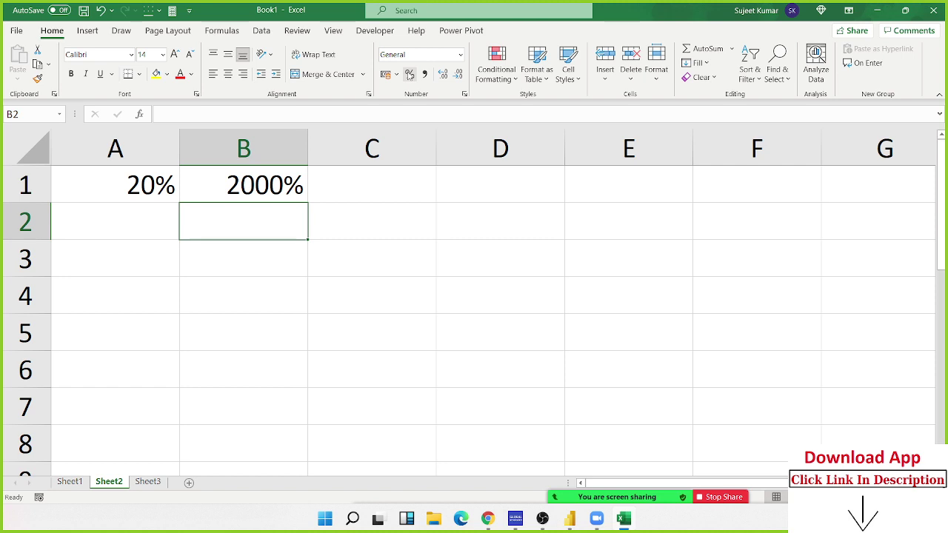
text(1=100)
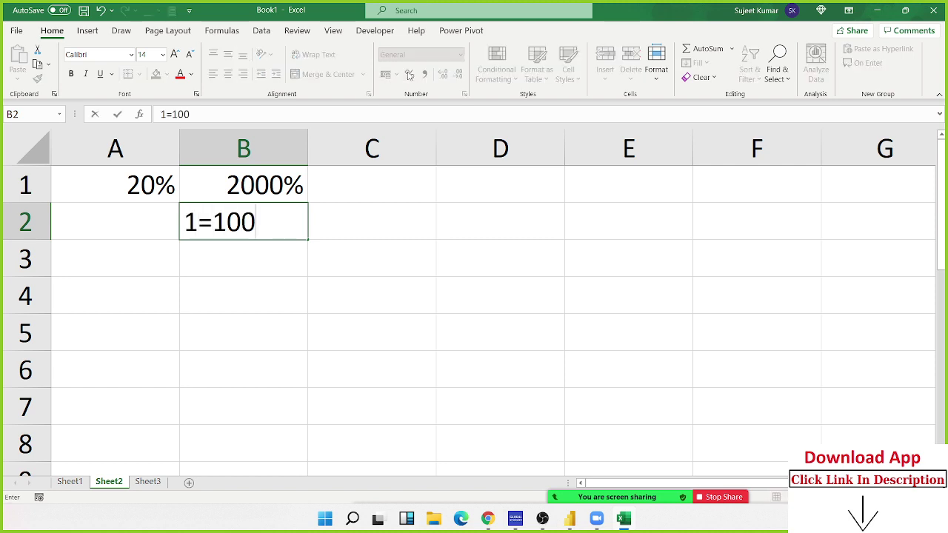
text(%)
key(Return)
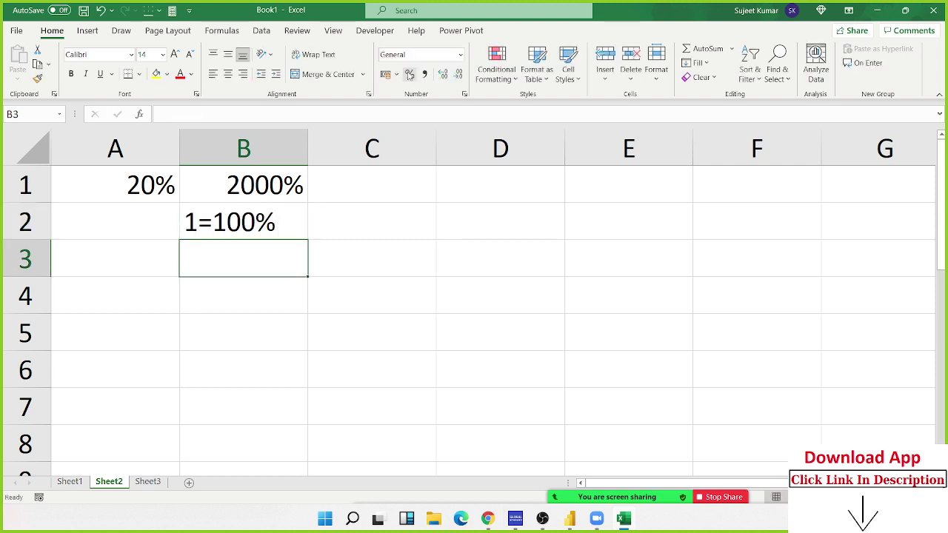
key(Up)
key(Up)
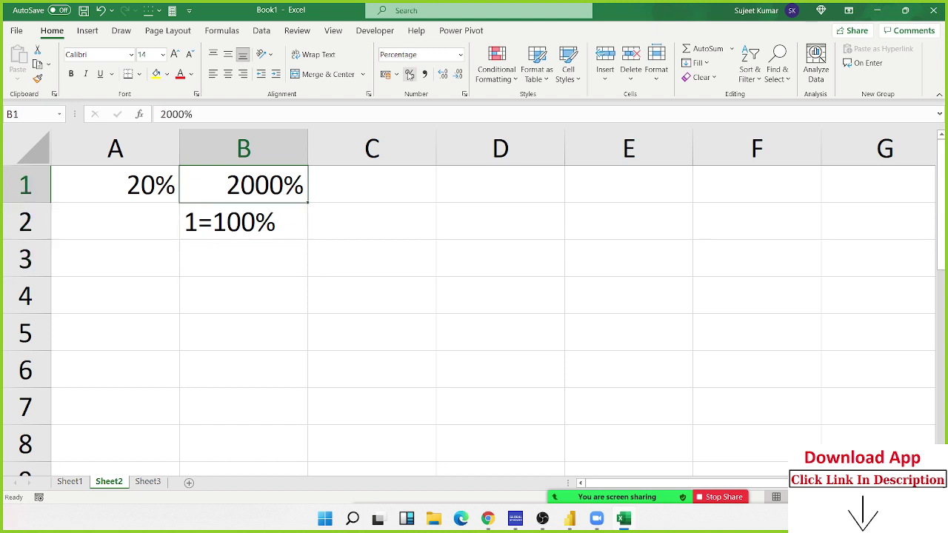
key(Right)
text(0)
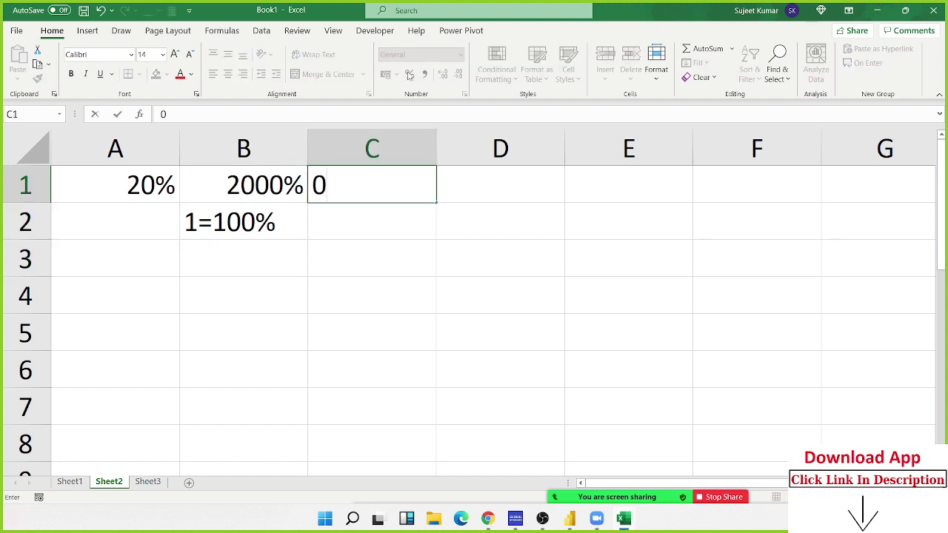
text(.20)
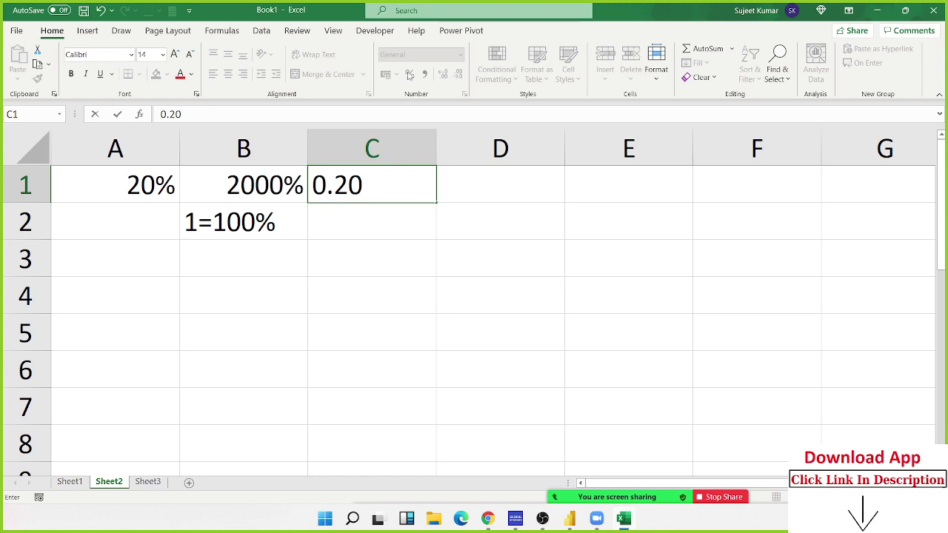
key(Return)
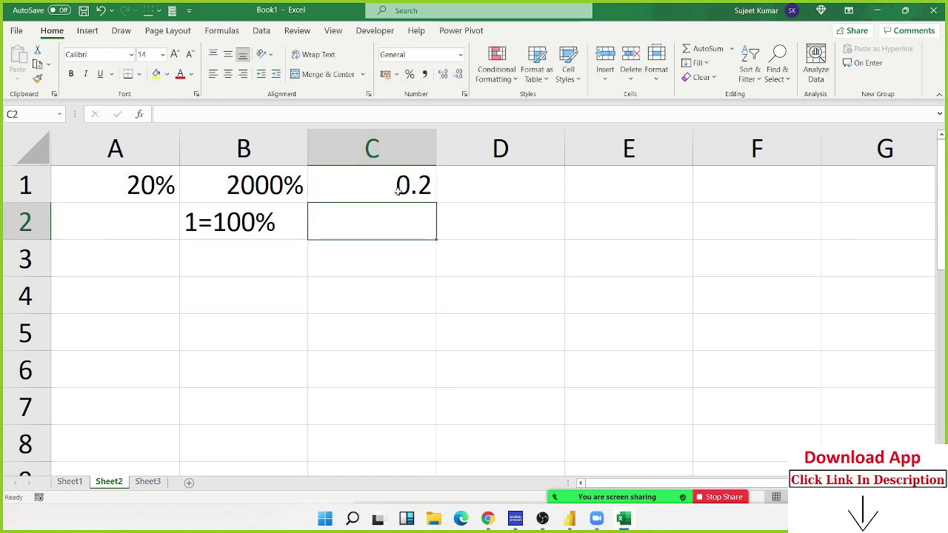
Apply Percent Style to C1 so 0.2 displays as 20%
click(398, 189)
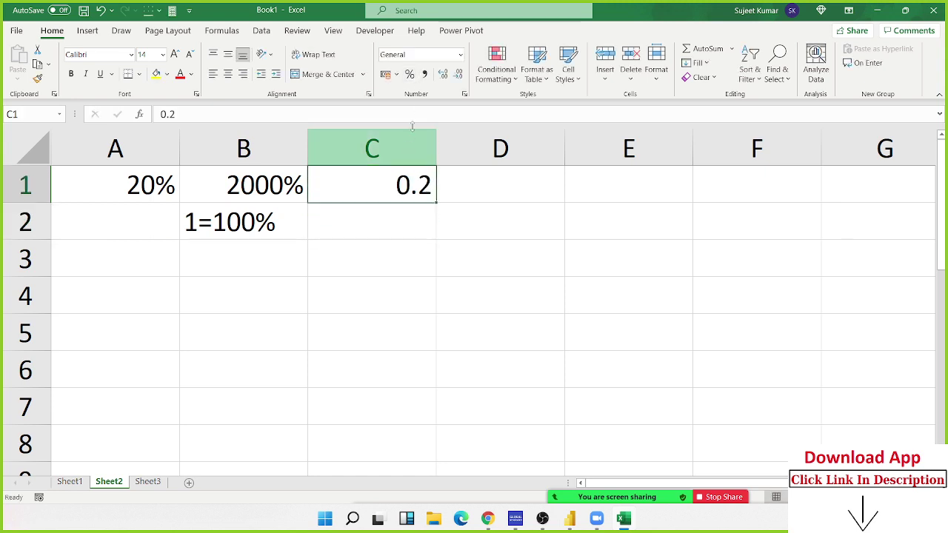
double_click(156, 187)
drag(156, 188, 176, 187)
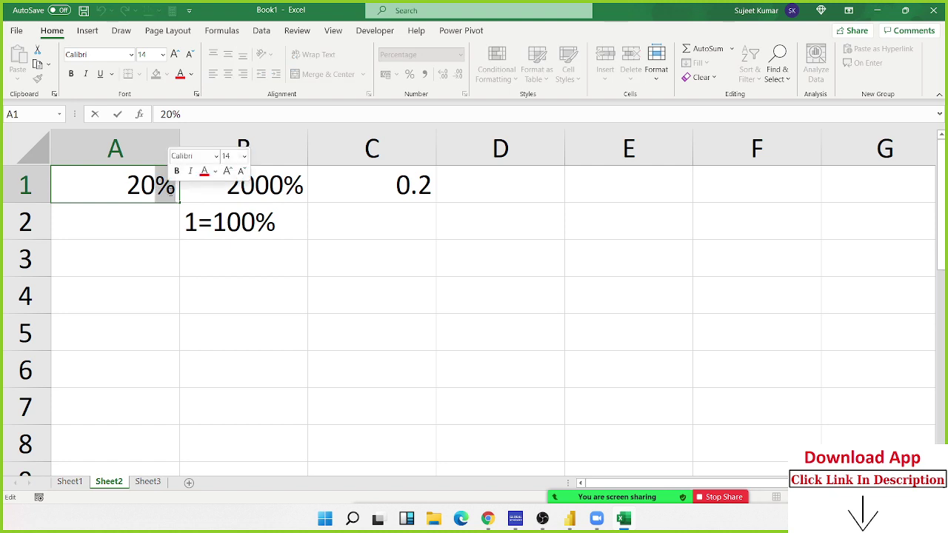
key(Escape)
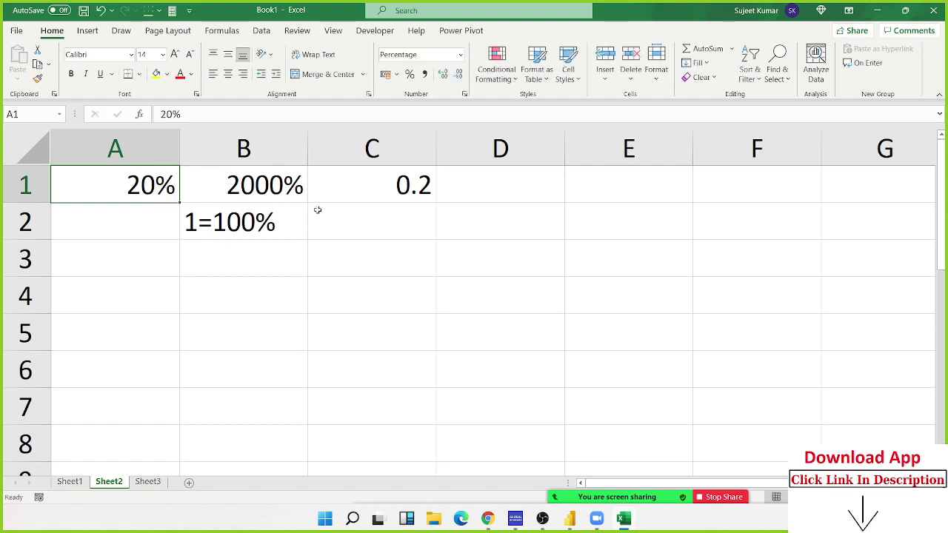
click(365, 186)
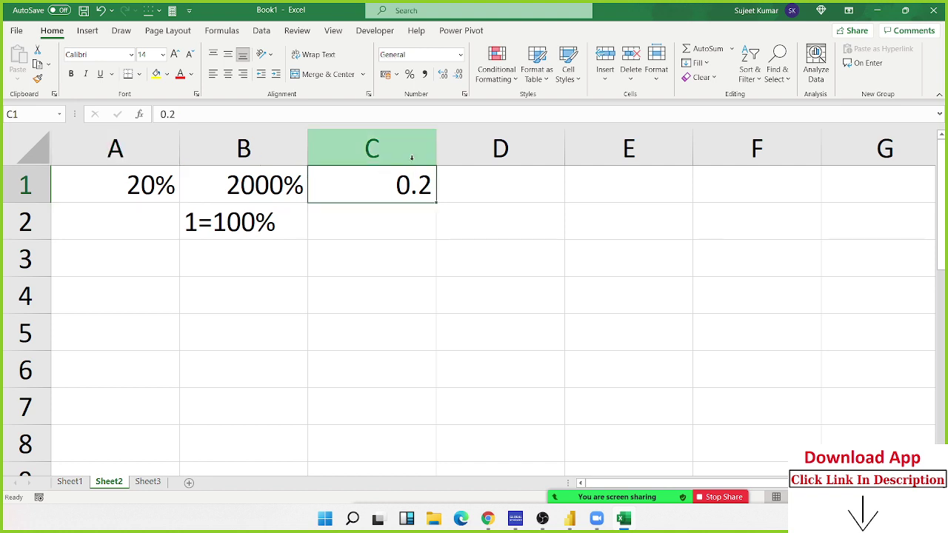
click(410, 76)
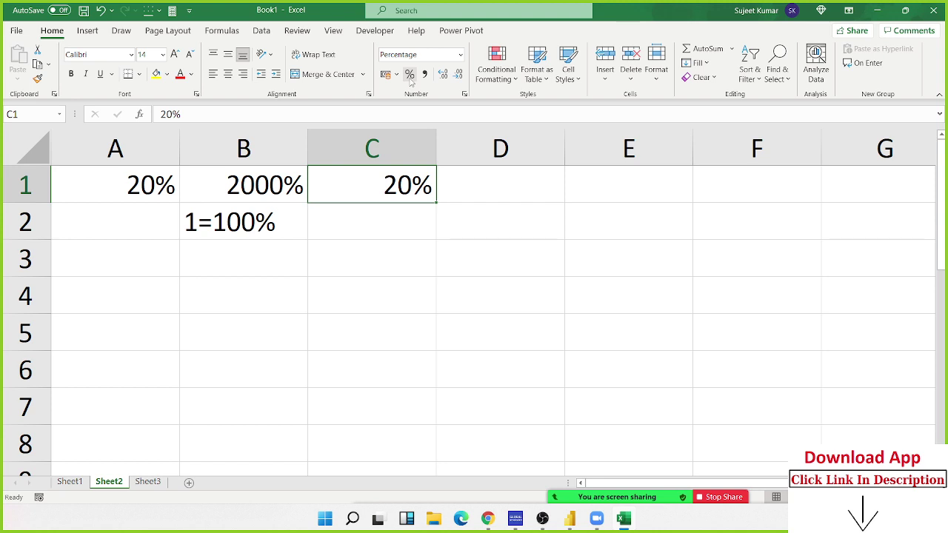
click(134, 272)
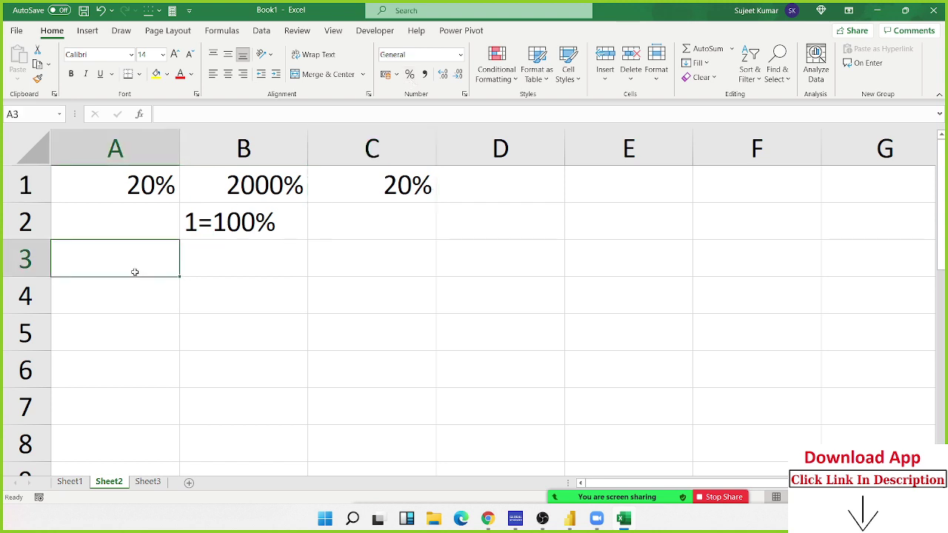
Put a % heading in A3 and =RANDBETWEEN(10,90) in A4
text(%)
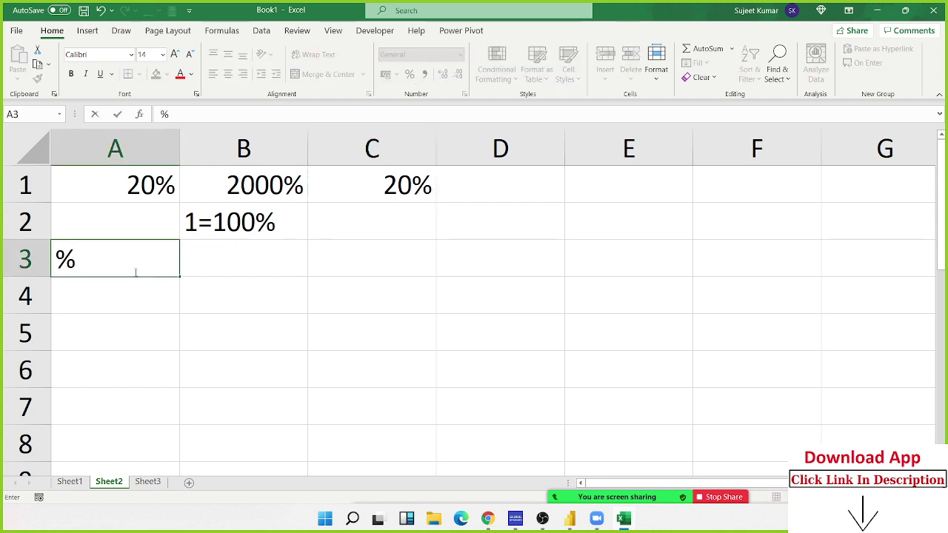
key(Return)
text(=ra)
key(Down)
key(Down)
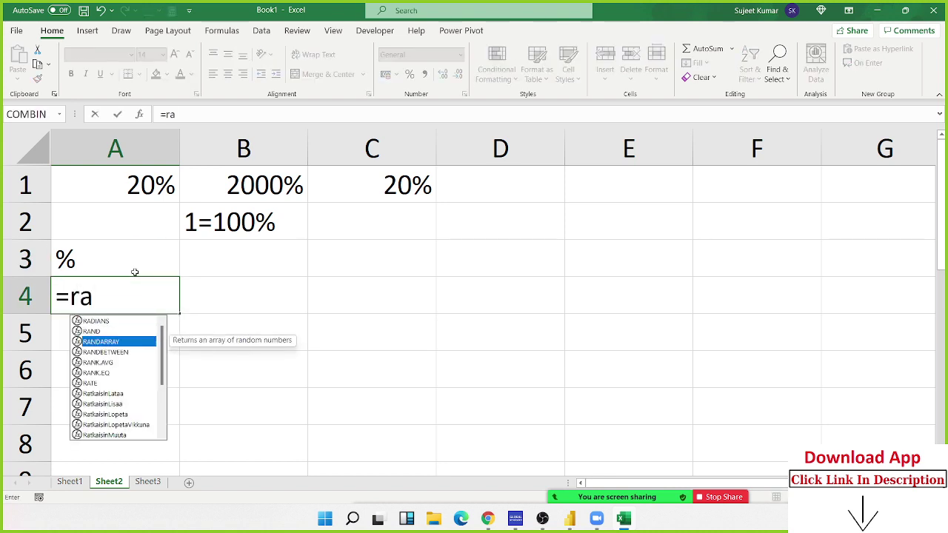
key(Down)
key(Tab)
text(10)
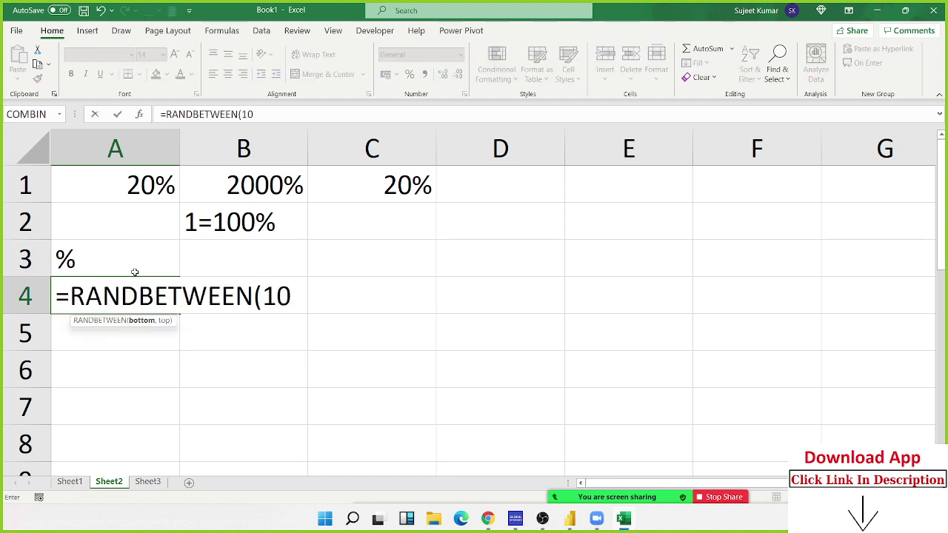
text(,90)
key(Return)
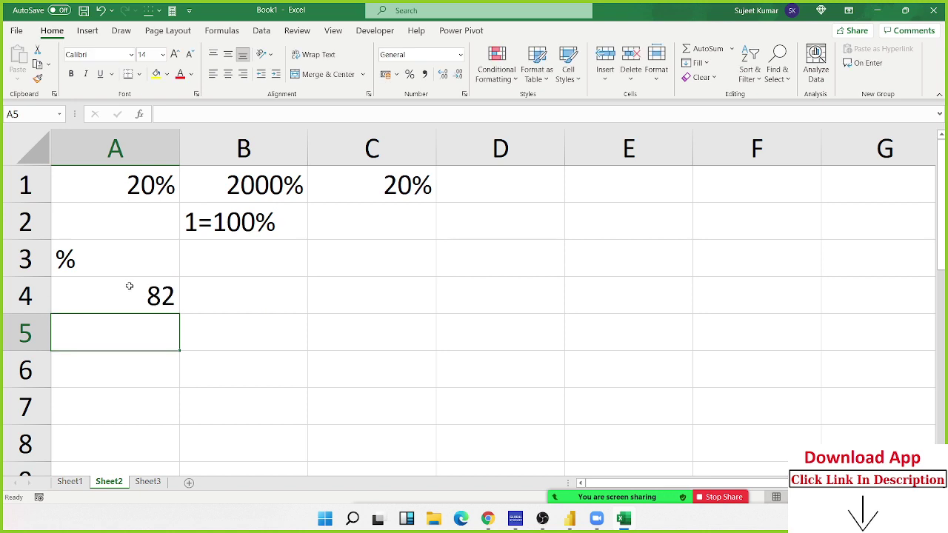
Fill A4:E8 with the RANDBETWEEN formula using Ctrl+D and Ctrl+R
drag(129, 286, 648, 429)
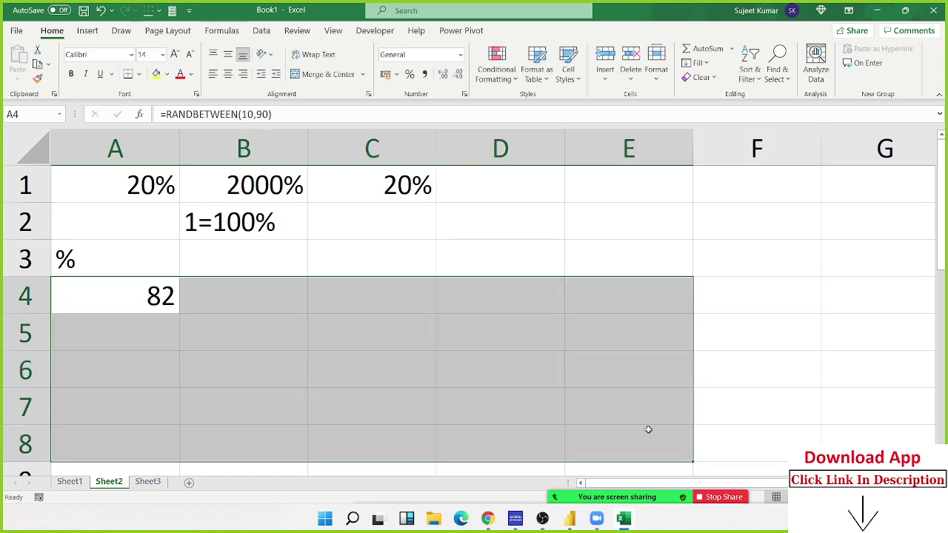
key(ctrl+d)
key(ctrl+r)
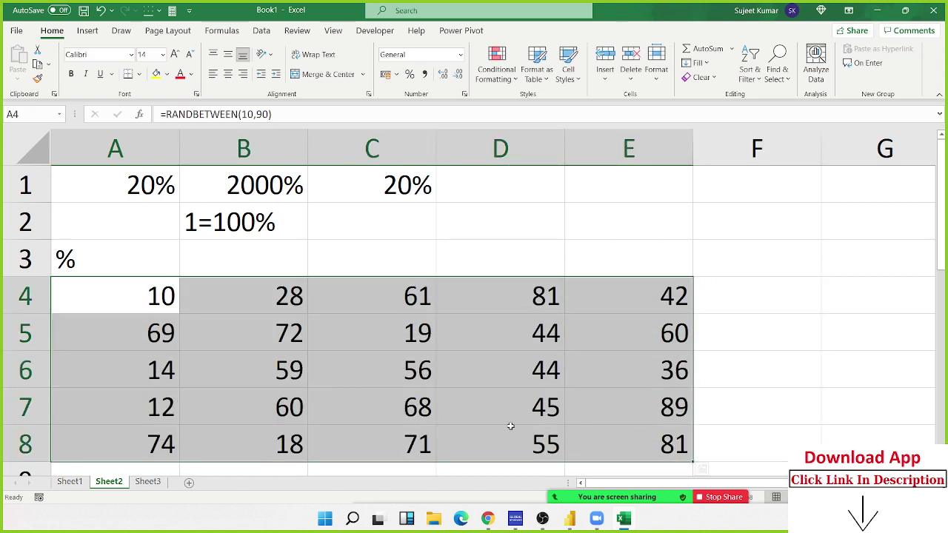
key(ctrl+q)
key(Escape)
key(ctrl+q)
key(Escape)
Copy A4:E8 and paste it back as plain values
key(ctrl+c)
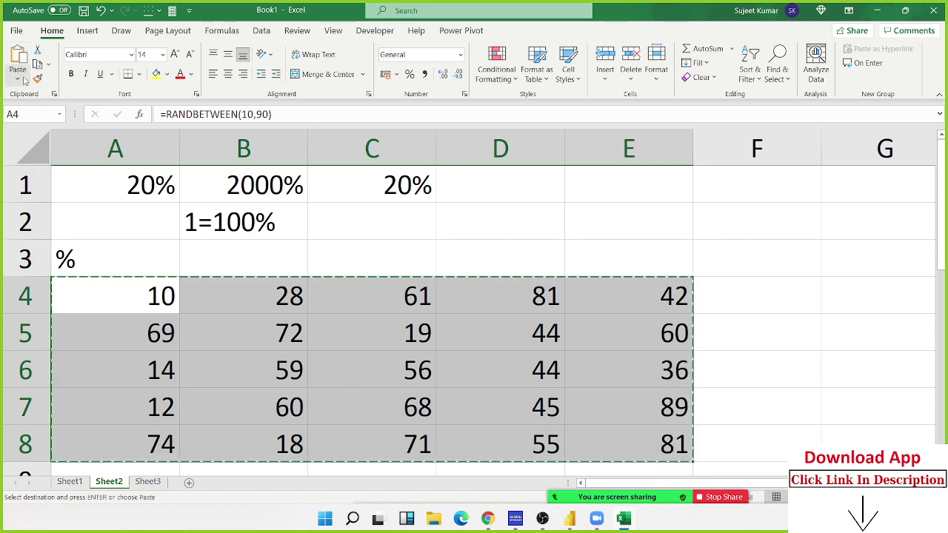
click(17, 76)
click(15, 173)
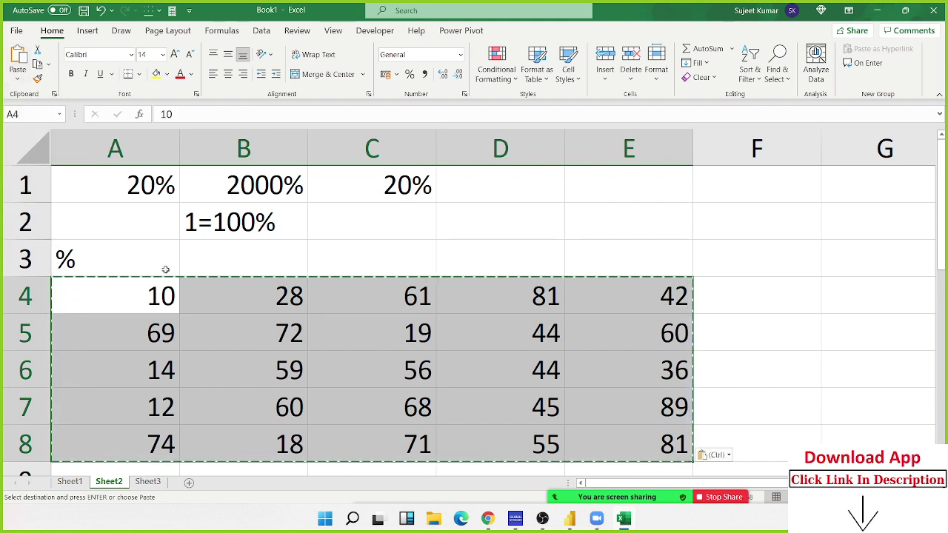
click(248, 330)
key(Escape)
click(294, 366)
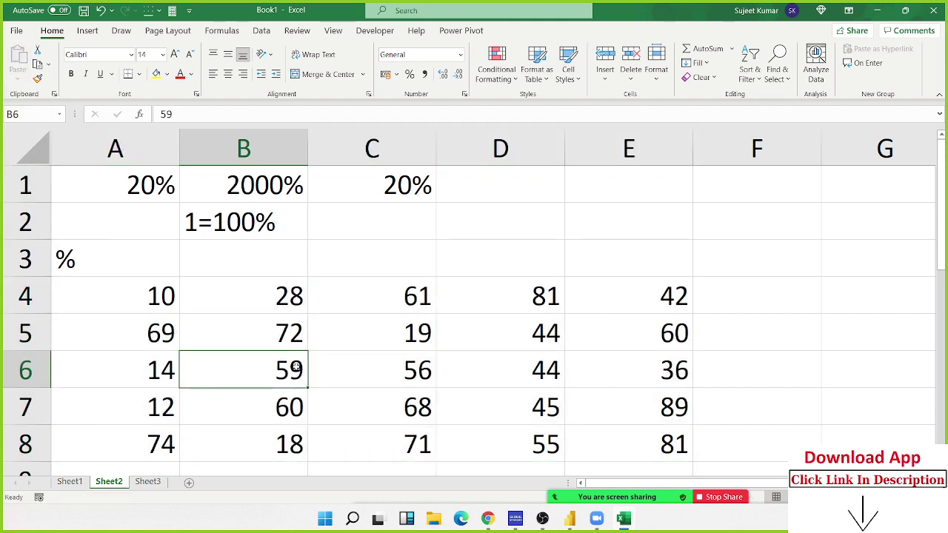
drag(162, 298, 618, 438)
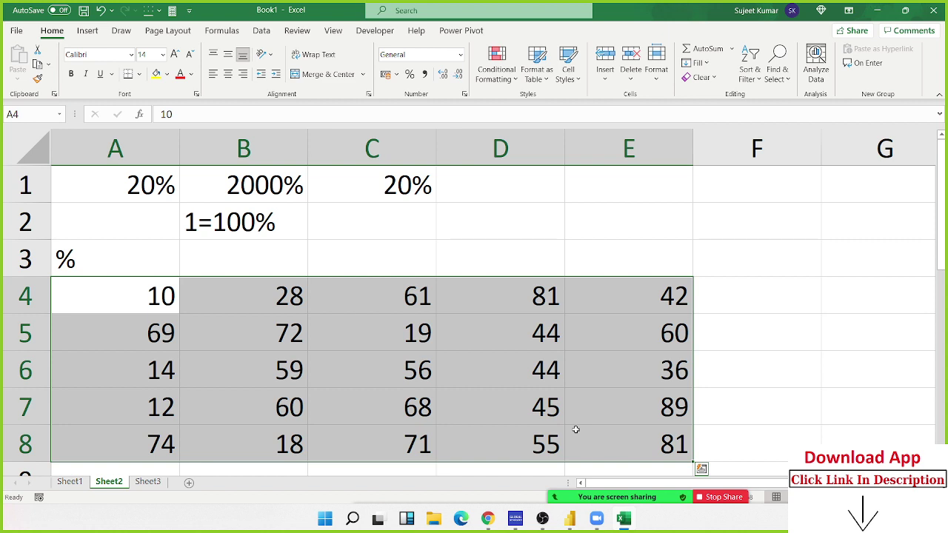
Enter 500 in D2 and 10% in E2
click(499, 207)
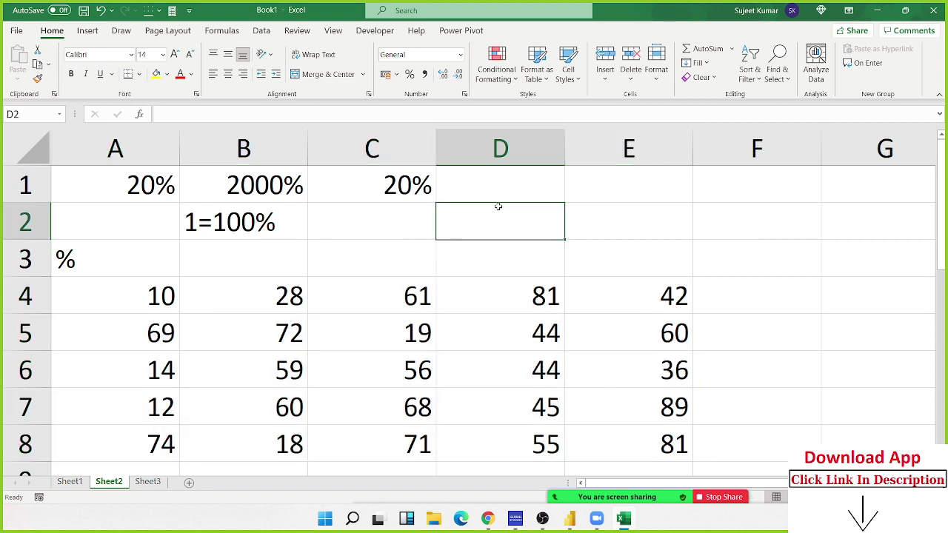
text(500)
key(Tab)
text(10)
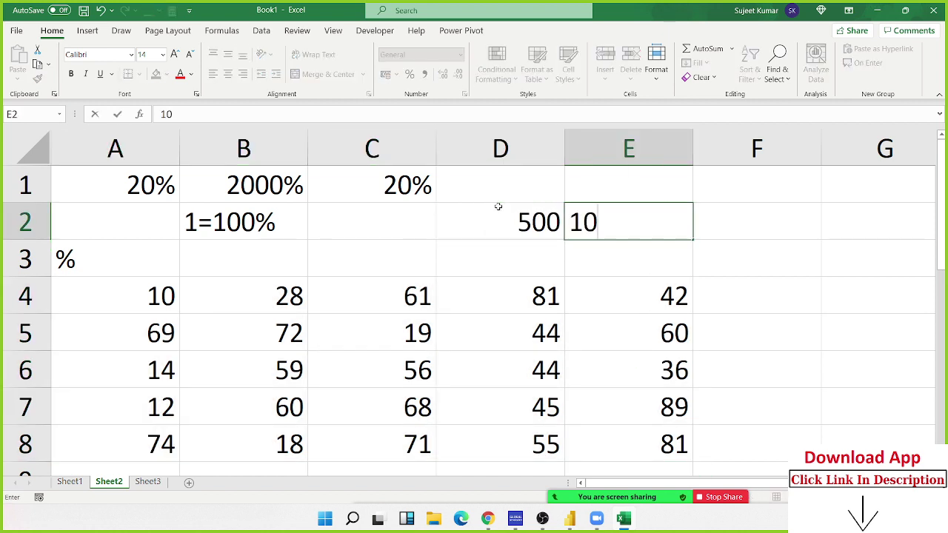
text(%)
key(Return)
Add the formula =D2*E2 in F2, which returns 50
key(Up)
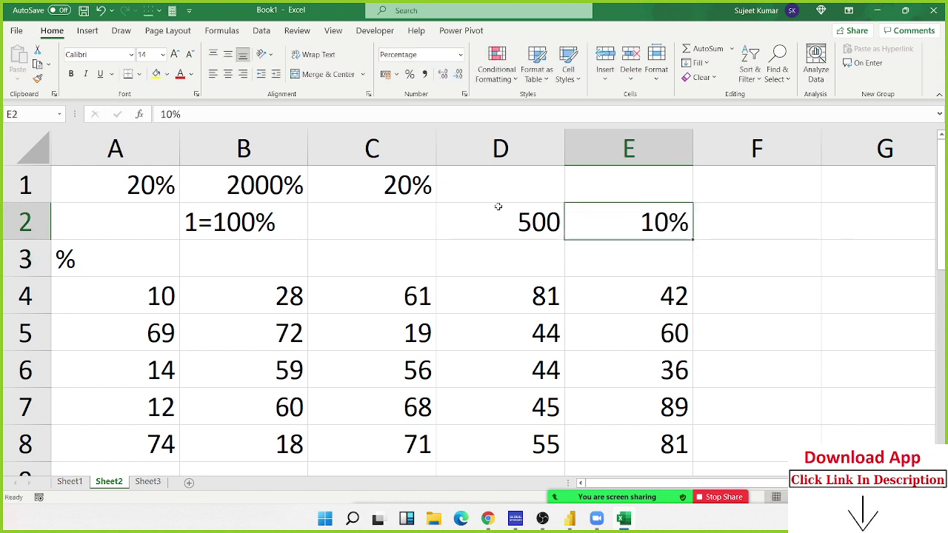
key(Right)
text(=)
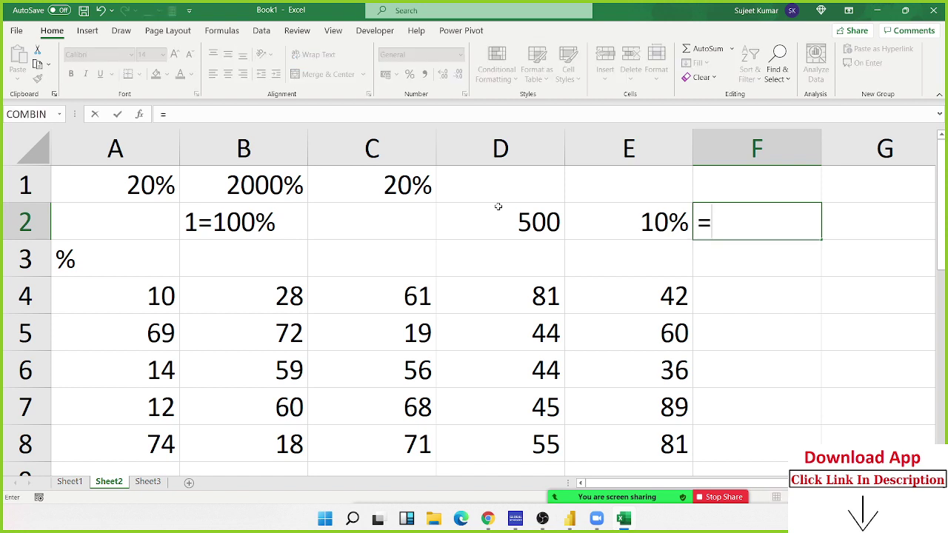
click(497, 206)
text(*)
key(Left)
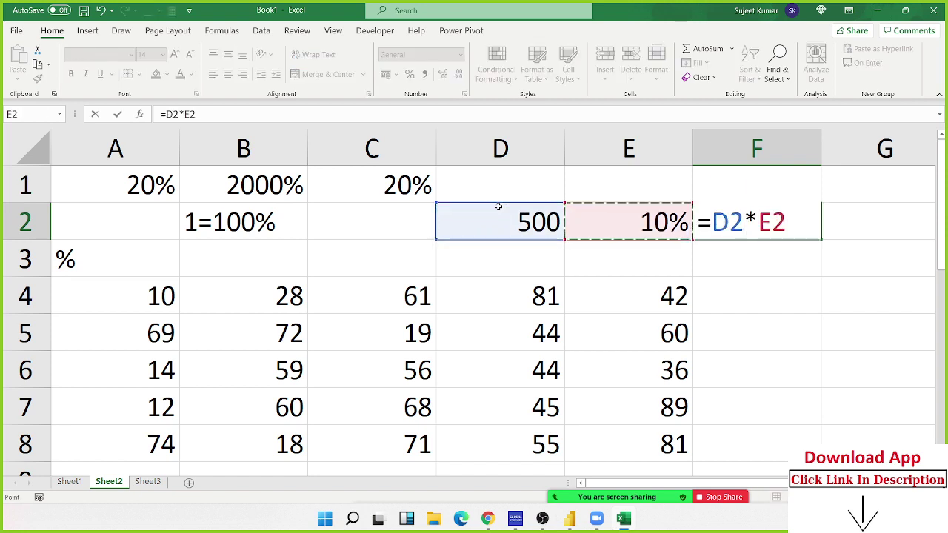
key(Return)
key(Up)
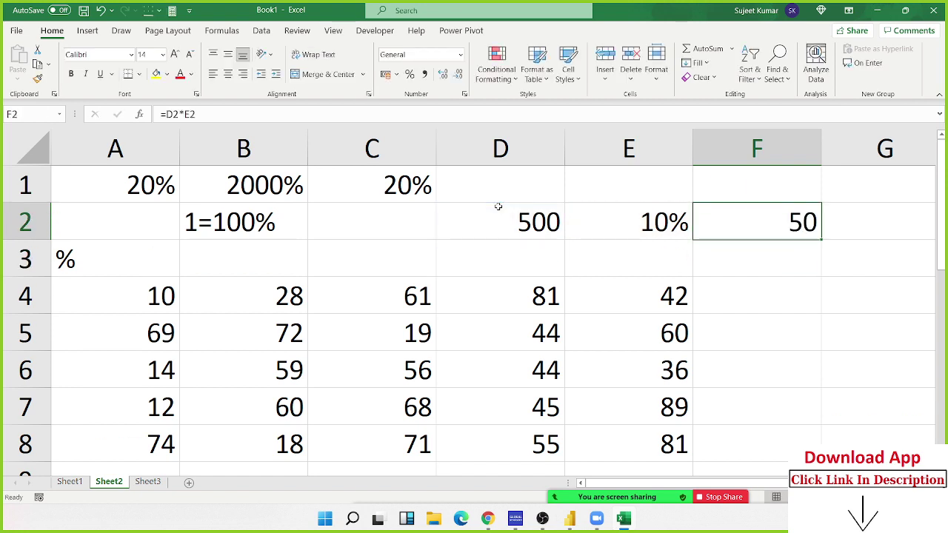
key(F2)
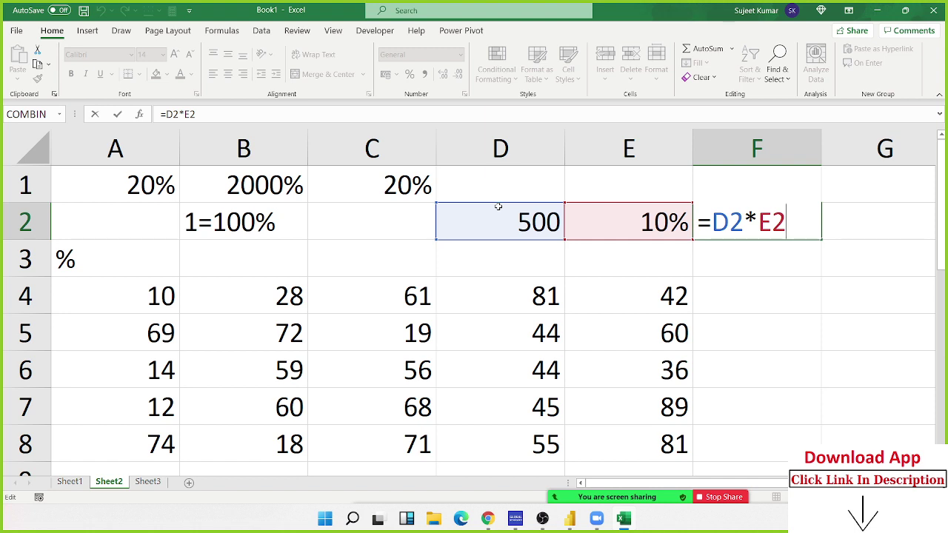
key(Return)
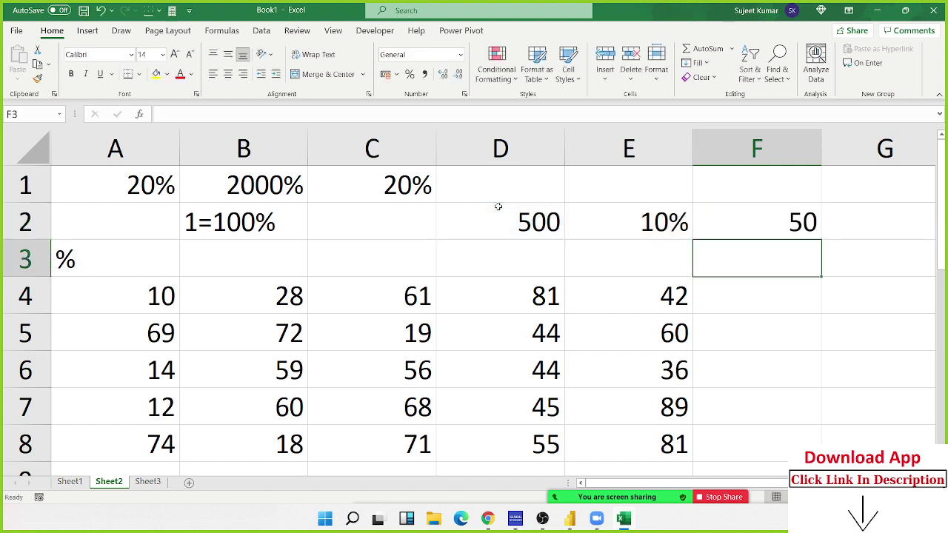
Try a test multiplication in row 3 with 10 in E3 and a formula in F3
key(Left)
key(Left)
text(5)
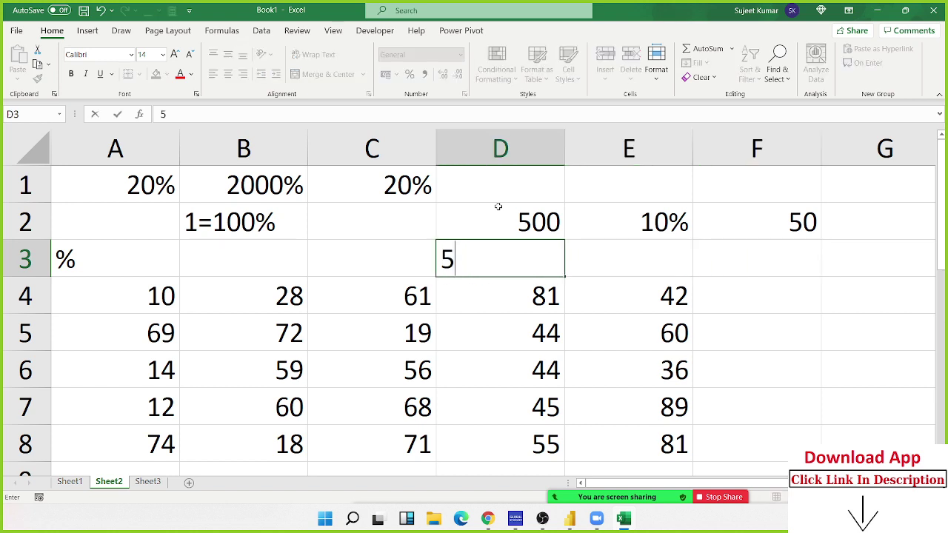
text(000)
key(BackSpace)
key(Return)
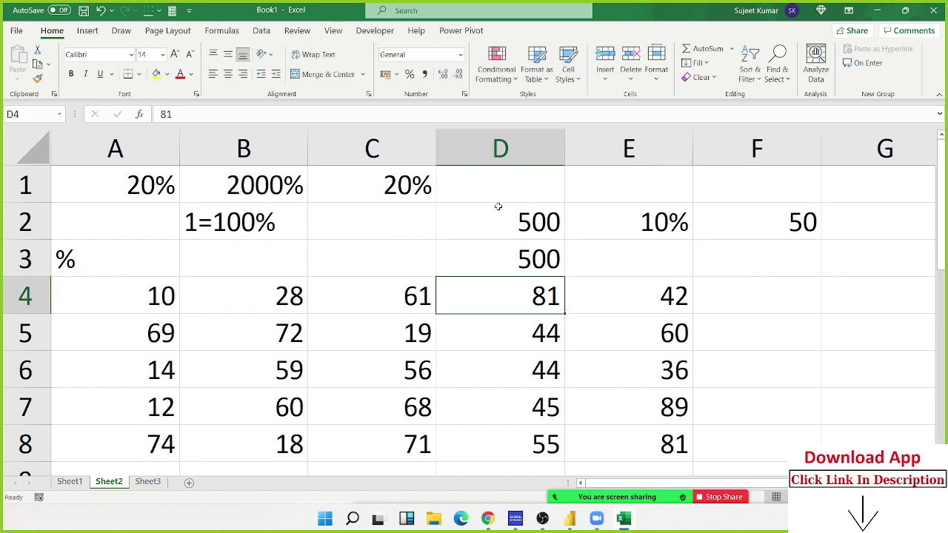
key(Up)
key(Delete)
key(Right)
key(Up)
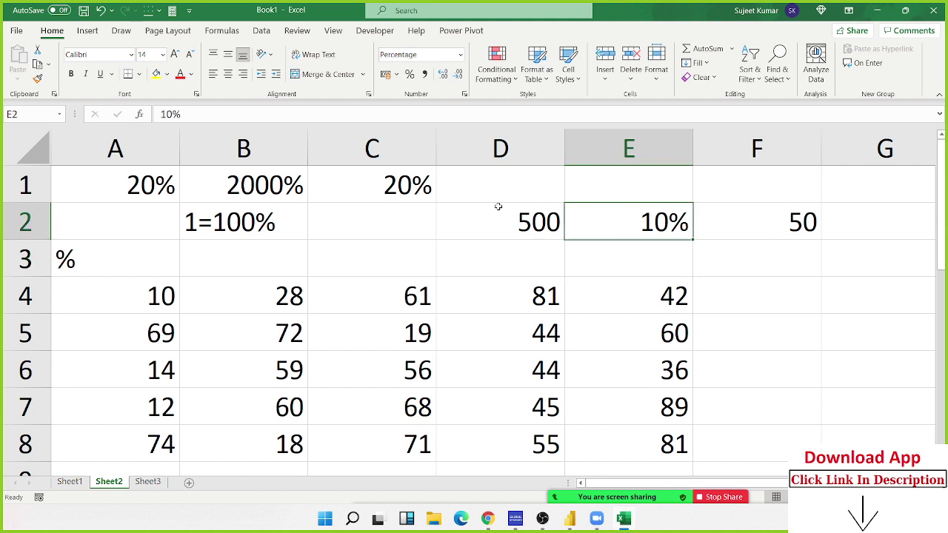
key(Down)
text(10)
key(Tab)
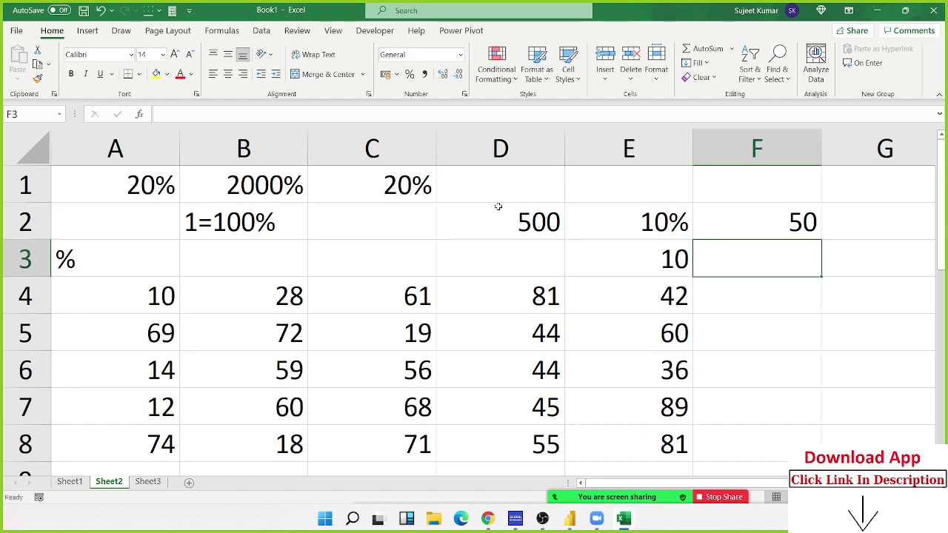
text(=)
key(Left)
key(Left)
key(Up)
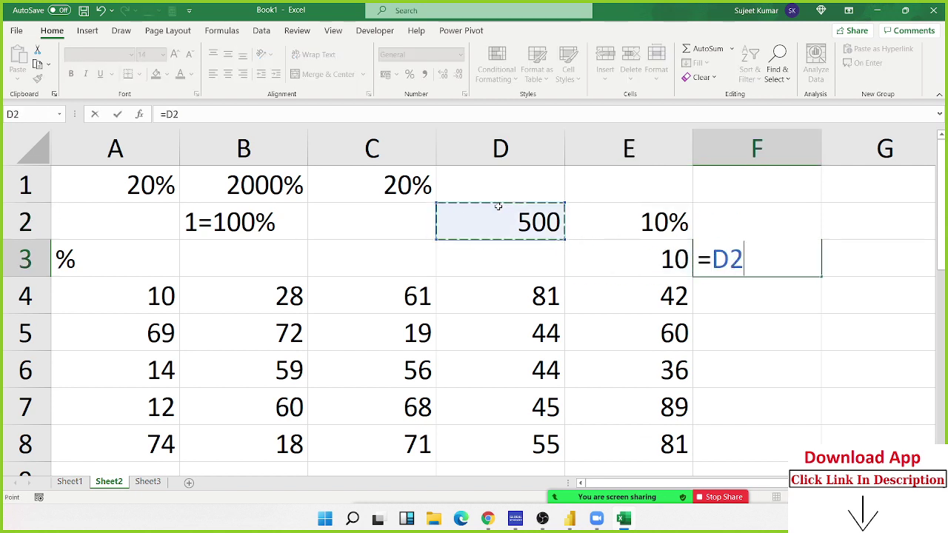
text(*)
key(Left)
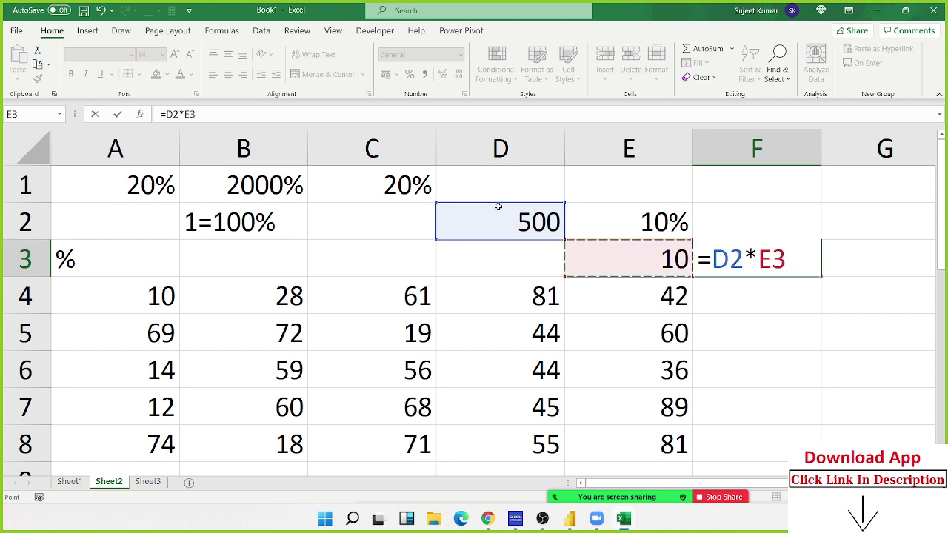
key(Return)
key(Up)
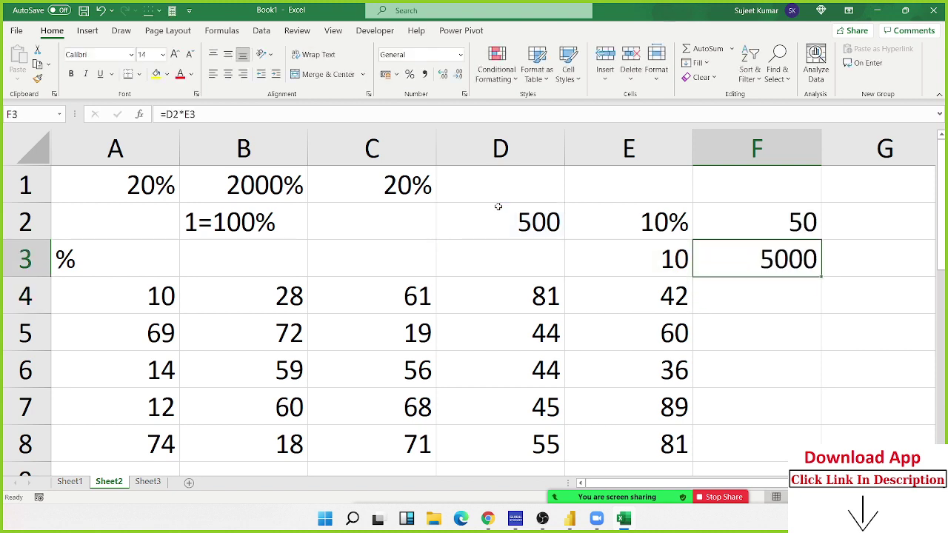
Append /100 to the F3 formula, then clear E3:F3 and select the A4:E8 grid
double_click(804, 258)
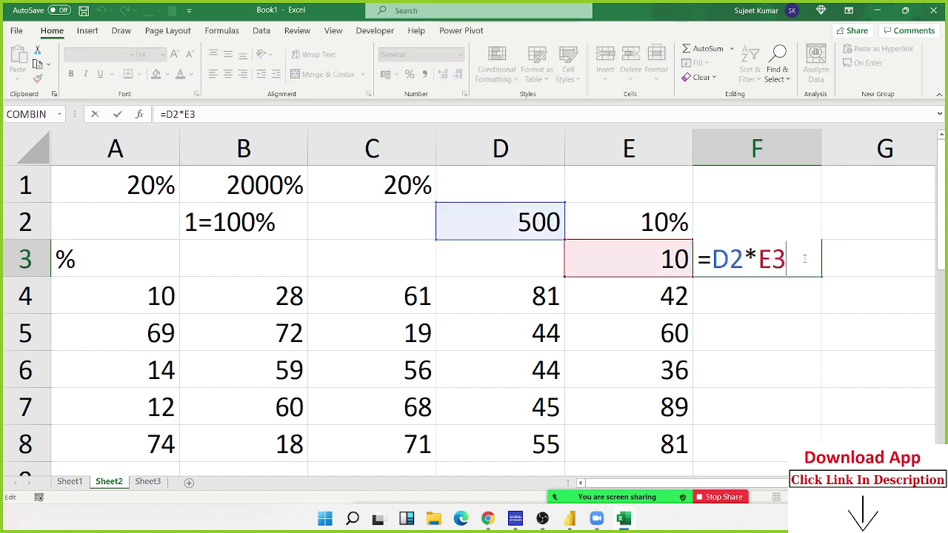
text(/100)
key(Return)
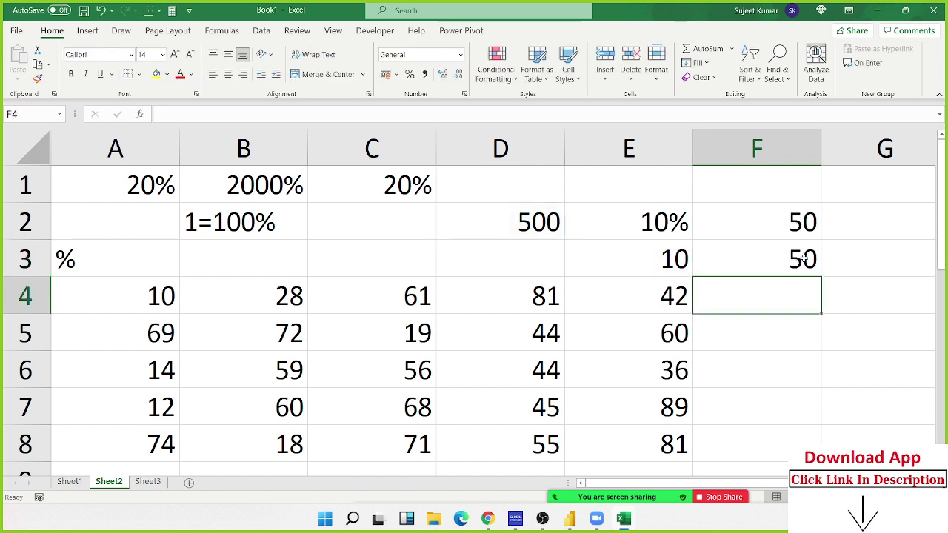
key(Up)
key(shift+Left)
key(Delete)
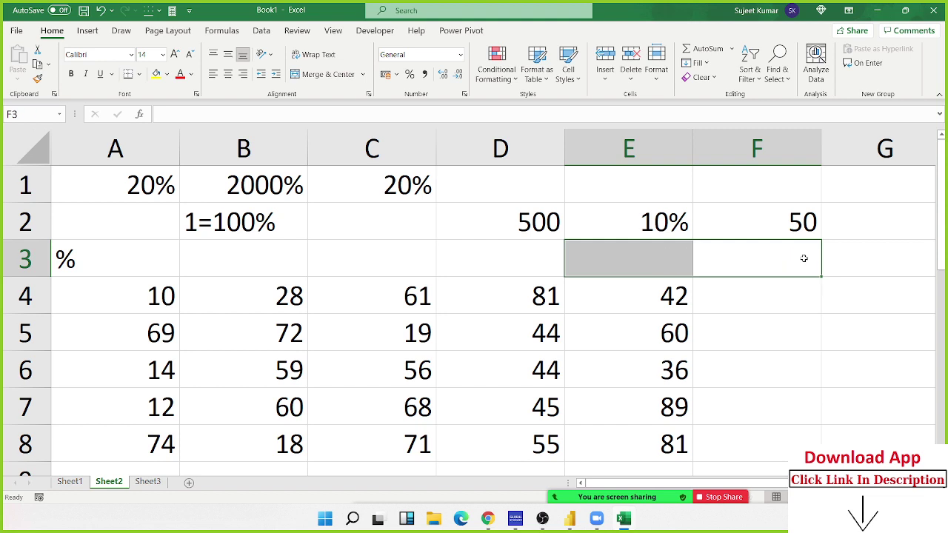
drag(138, 308, 603, 430)
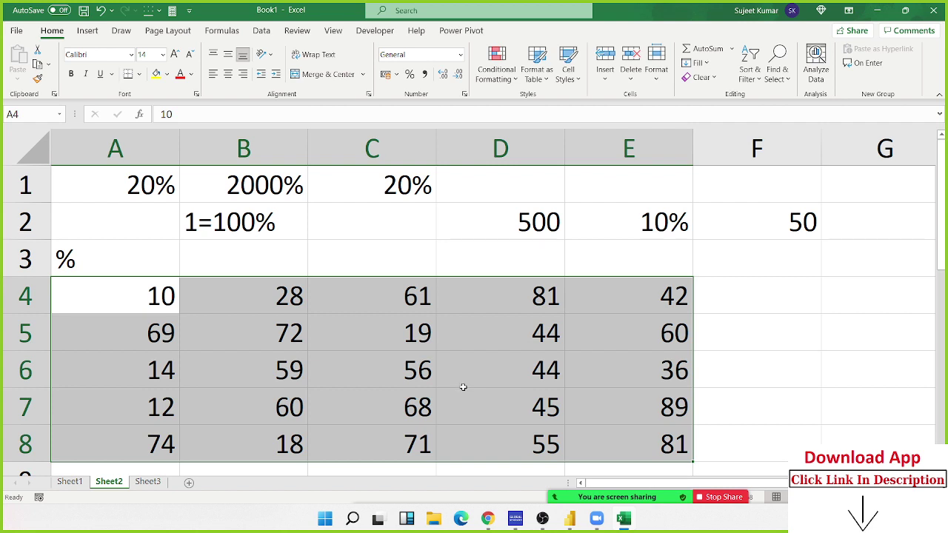
Try 10% in A4 and 69% in A5, undo both, then select B2:E4 on Sheet1
click(164, 313)
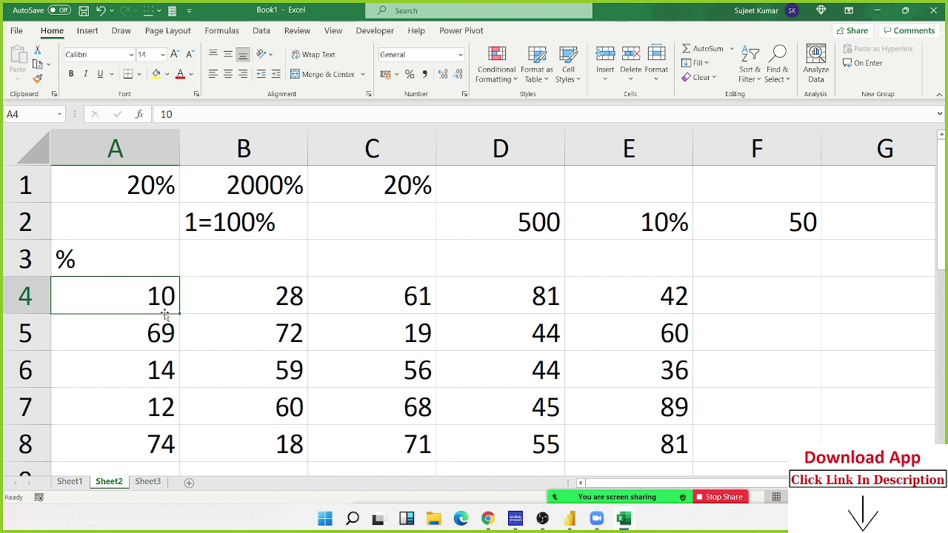
text(10%)
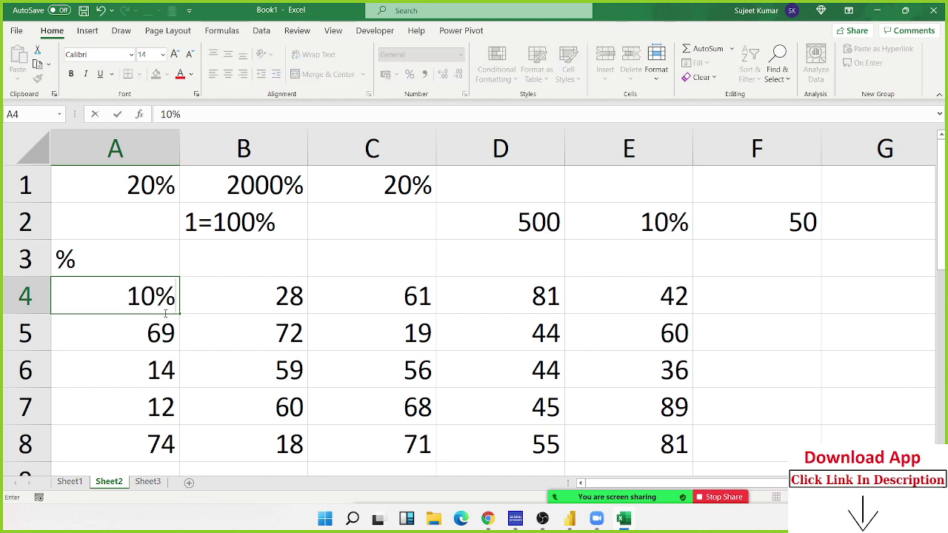
key(Return)
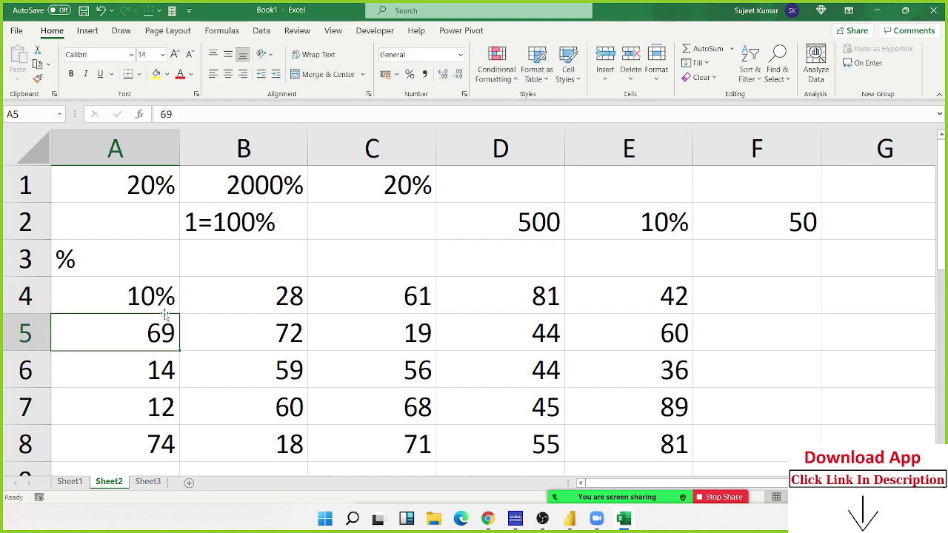
key(F2)
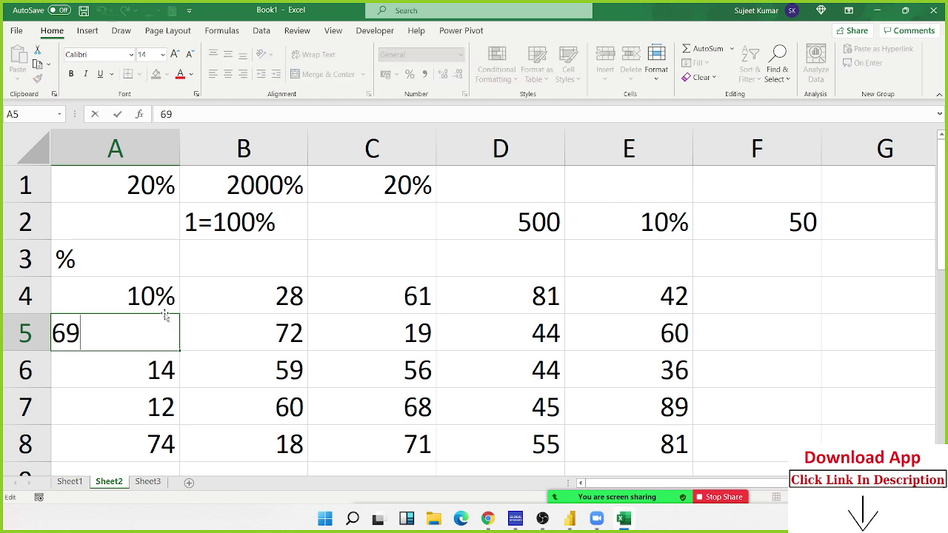
text(%)
key(Return)
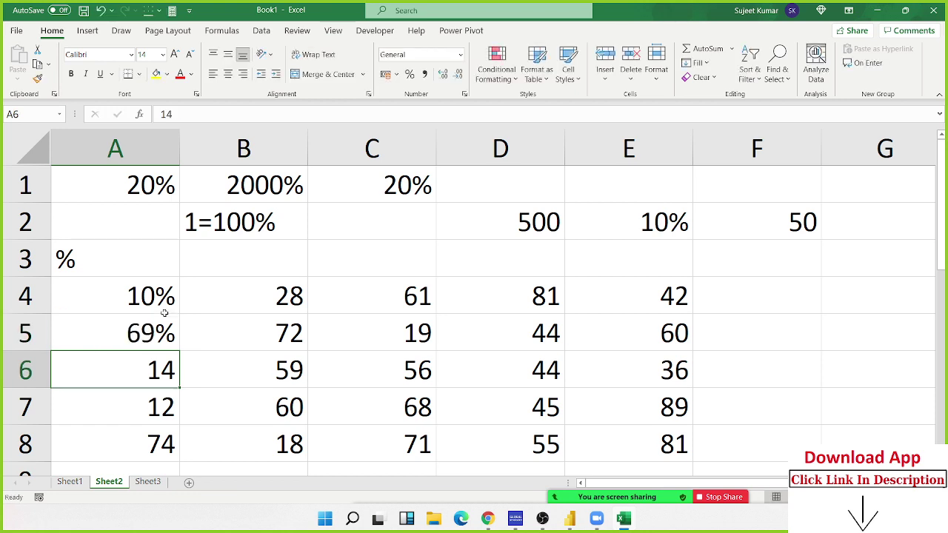
key(ctrl+z)
key(ctrl+z)
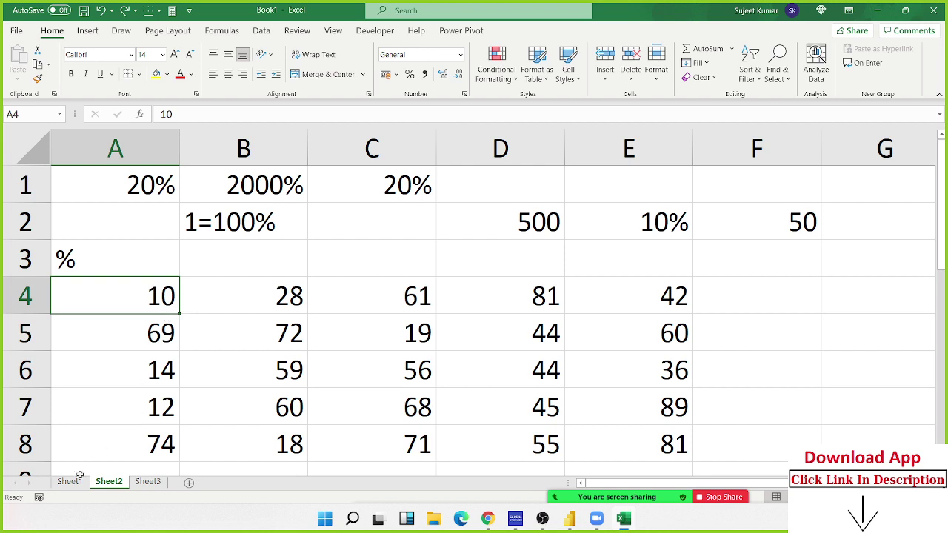
click(77, 481)
mouse_move(701, 333)
mouse_down()
mouse_move(415, 235)
mouse_move(319, 237)
mouse_up()
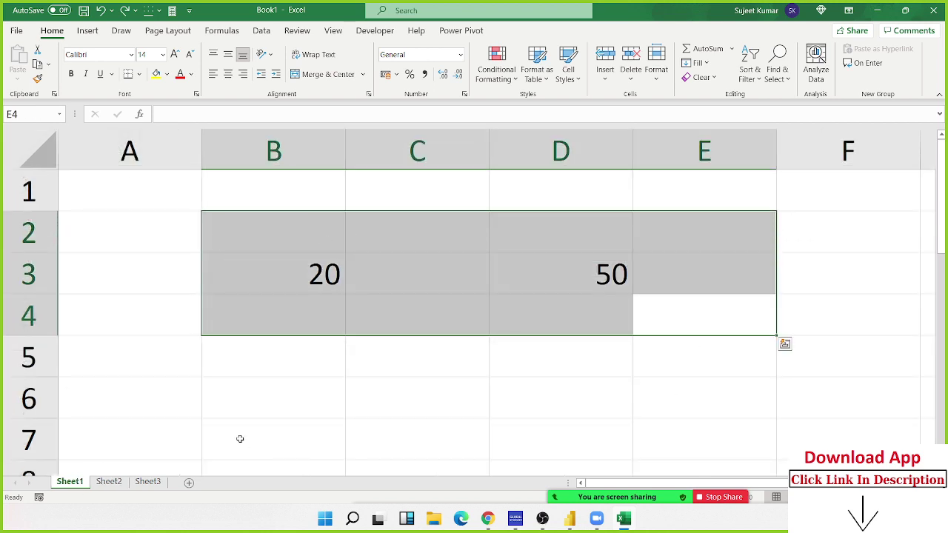
Back on Sheet2, enter 100 in F4 and copy it
click(123, 486)
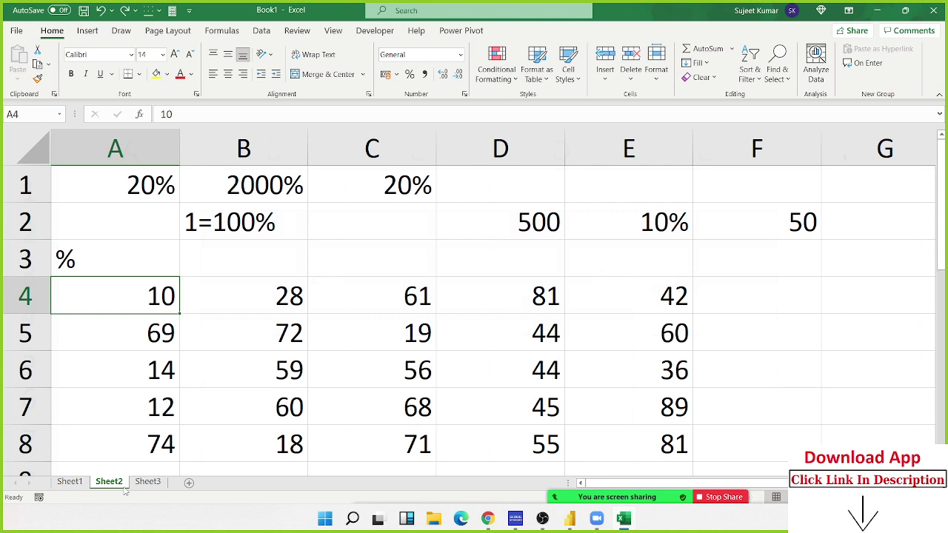
click(786, 307)
text(100)
key(Return)
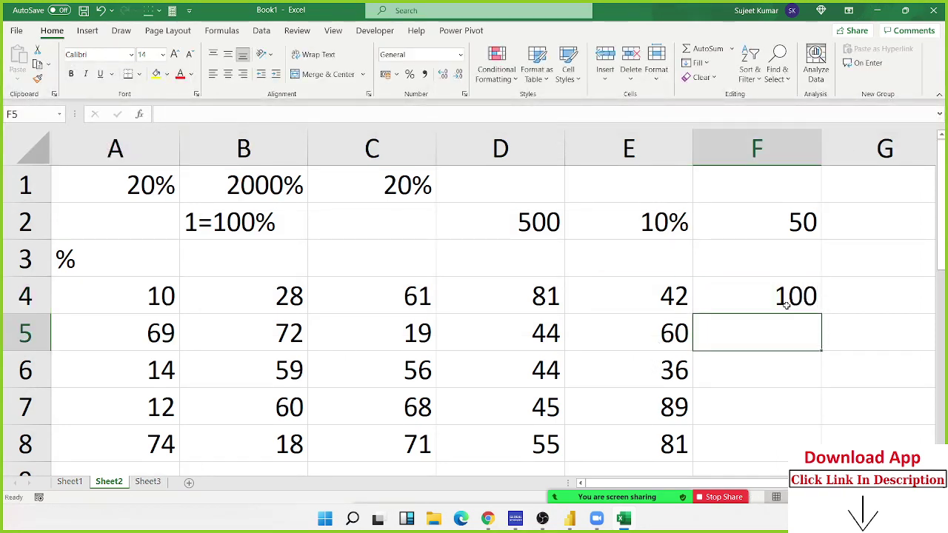
click(782, 305)
key(ctrl+c)
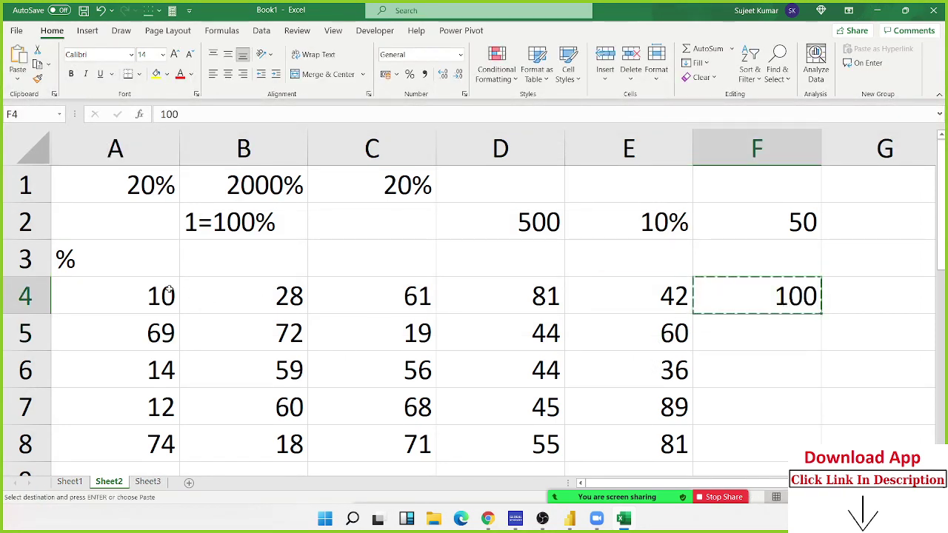
Paste Special the copied 100 onto A4:E8 using the Divide operation
drag(167, 290, 606, 454)
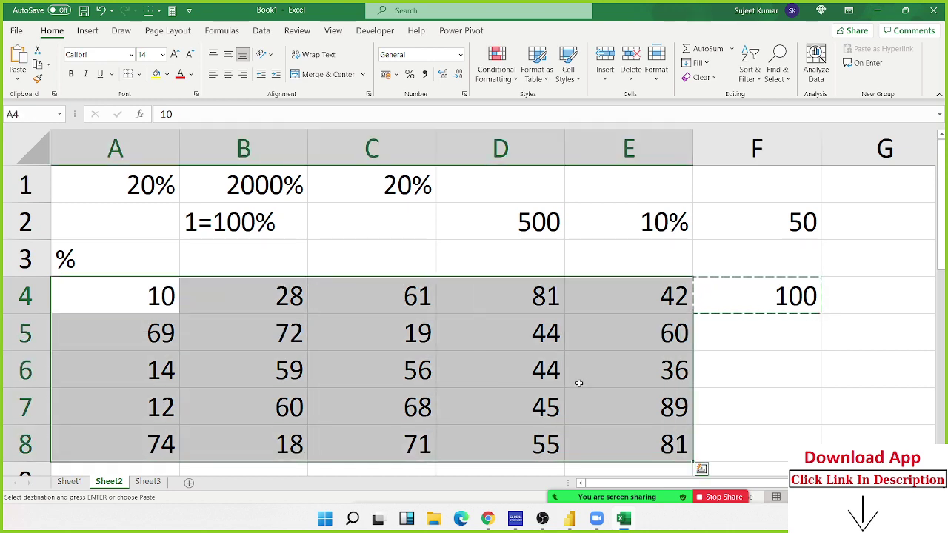
right_click(578, 383)
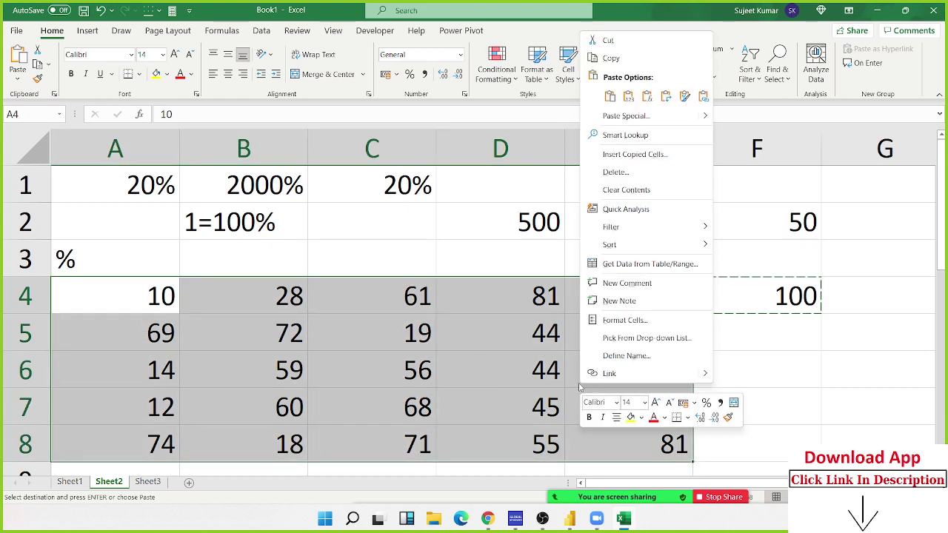
click(626, 116)
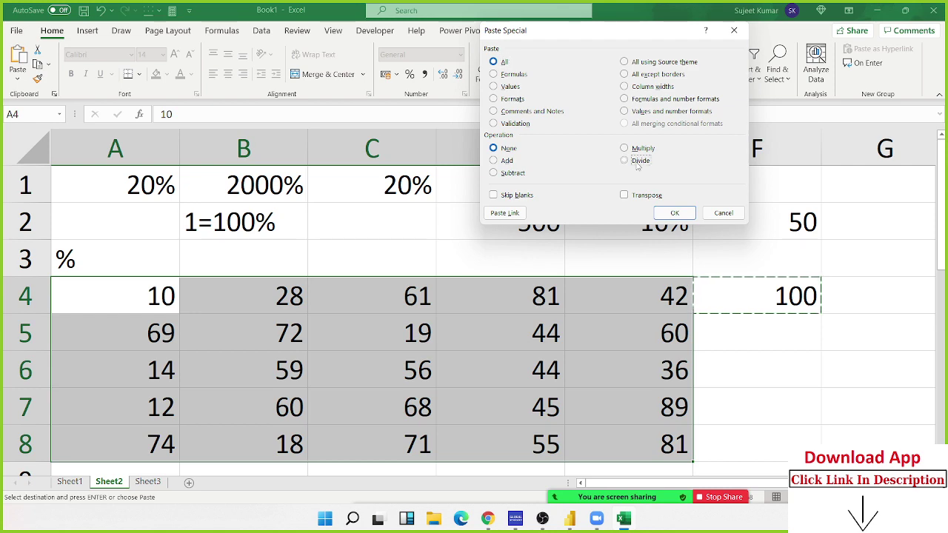
click(639, 160)
drag(599, 37, 457, 76)
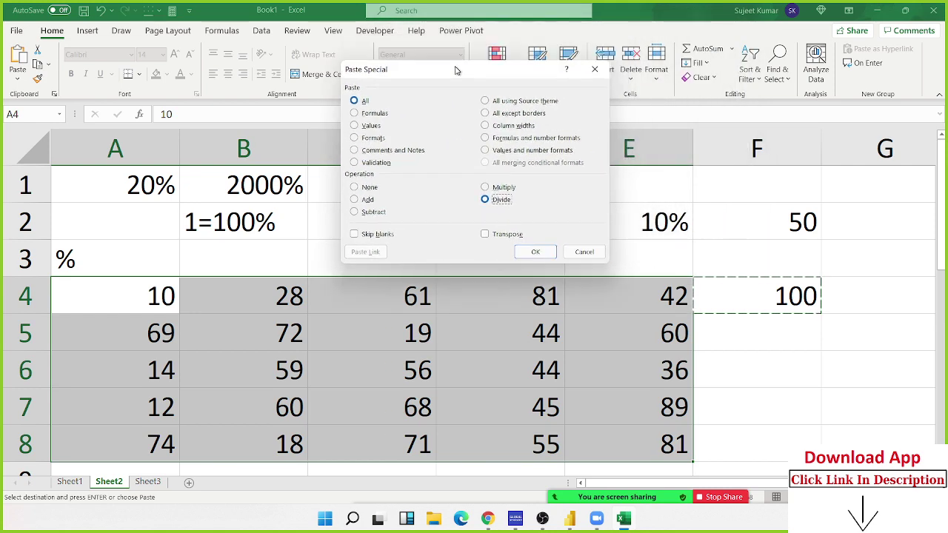
click(502, 206)
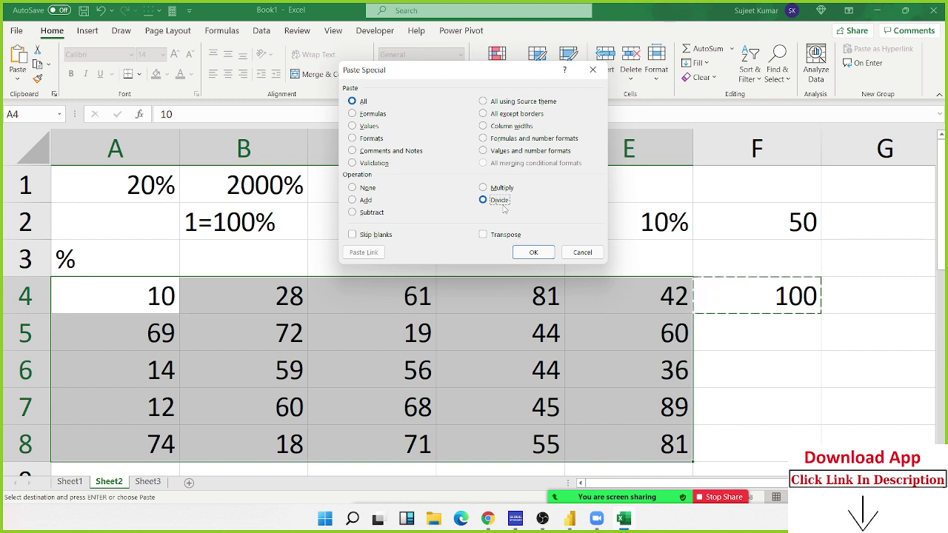
click(503, 209)
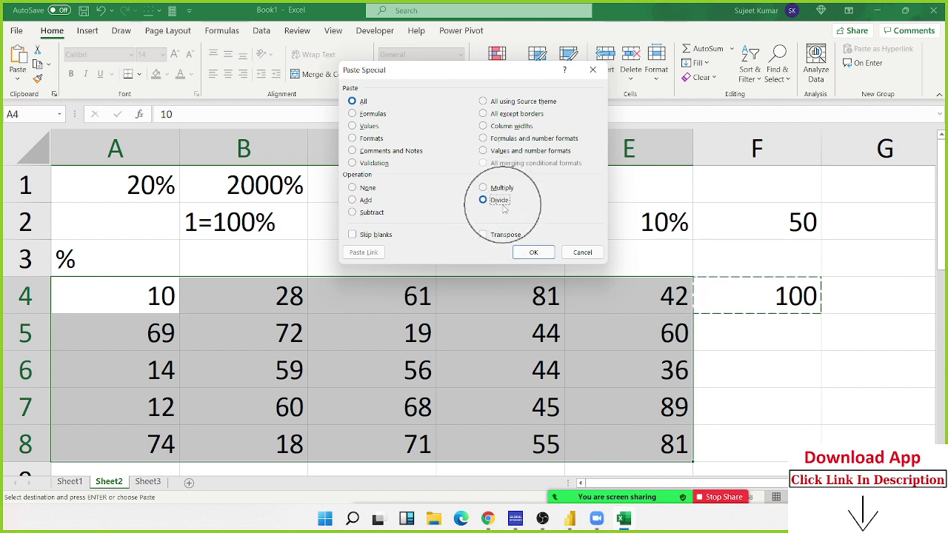
click(352, 74)
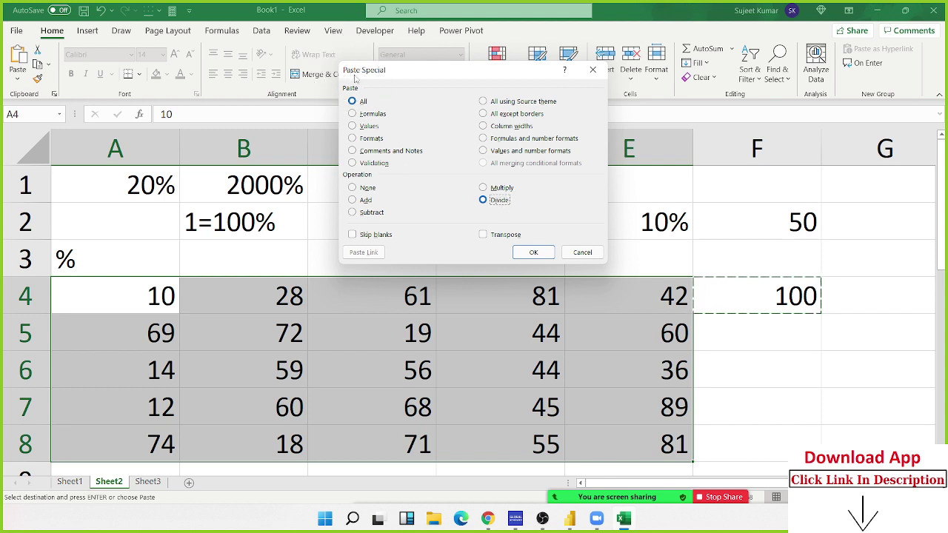
click(356, 176)
click(499, 201)
Finish the Divide paste, then format A4:E8 with Percent Style
click(534, 252)
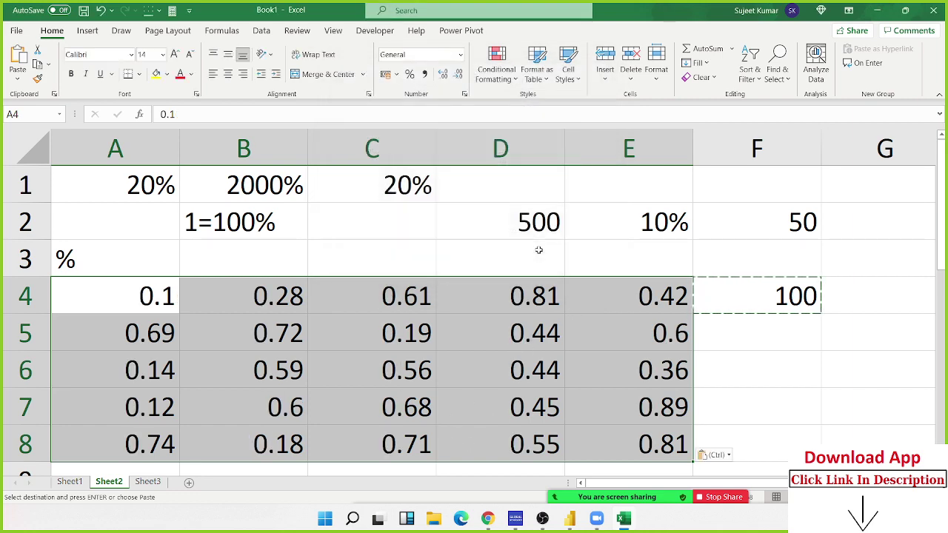
click(389, 187)
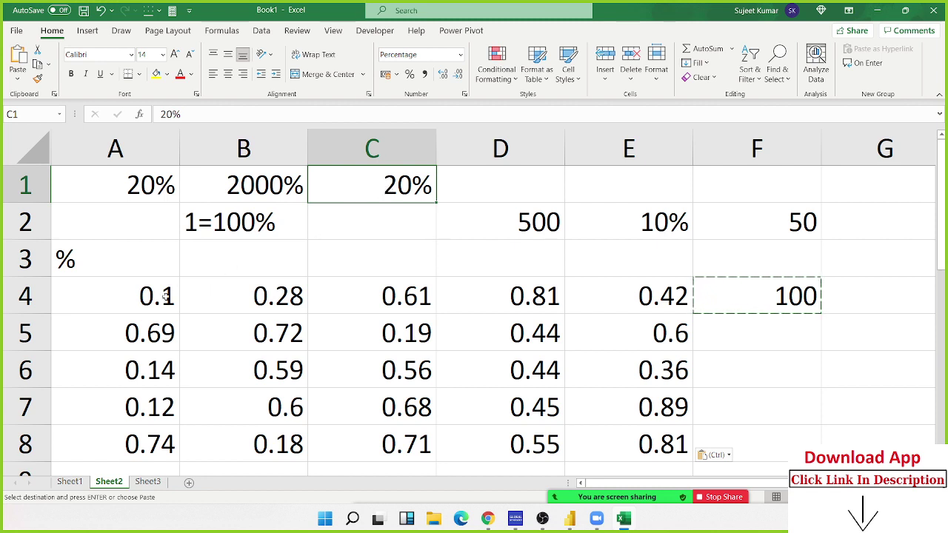
drag(147, 299, 622, 427)
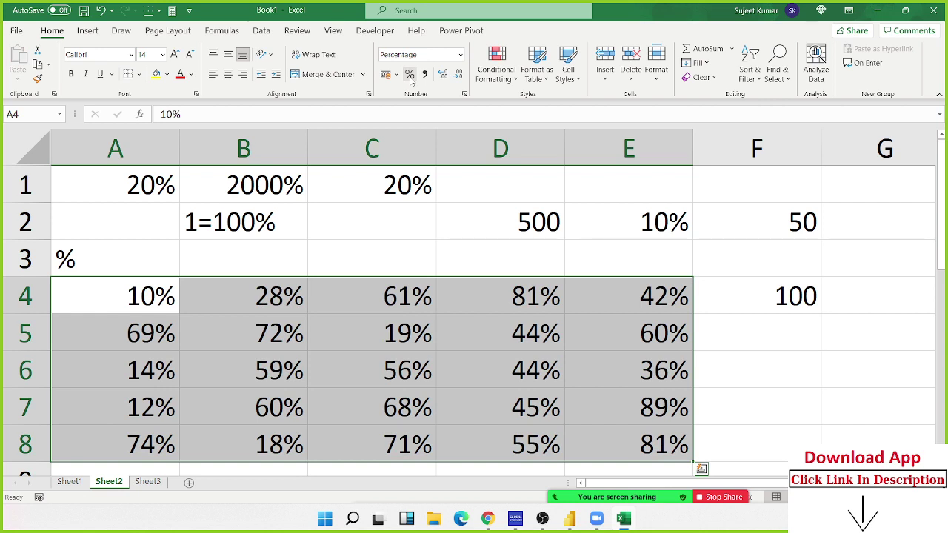
click(409, 75)
On Sheet1, select B3:D3 holding 20 and 50, then cell E3
click(74, 482)
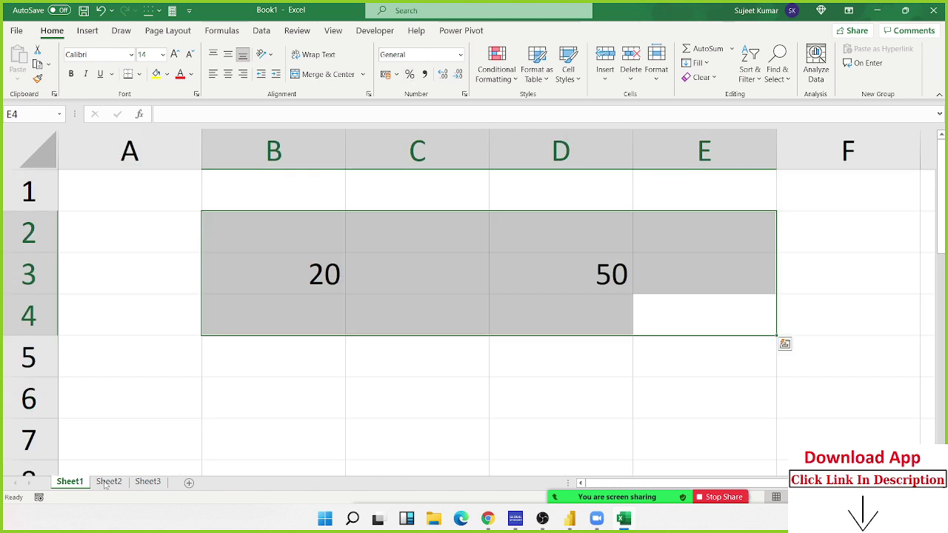
click(480, 388)
drag(286, 256, 596, 319)
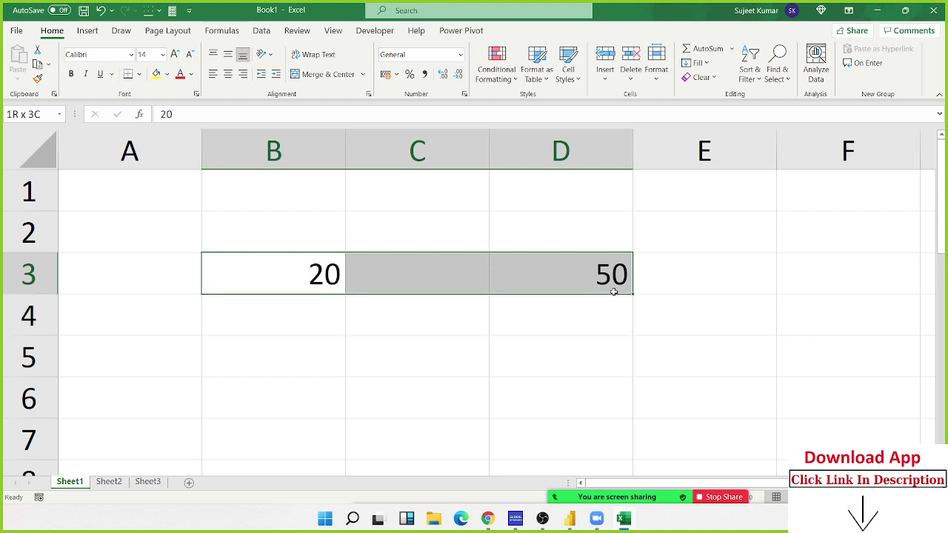
drag(596, 319, 614, 292)
click(752, 279)
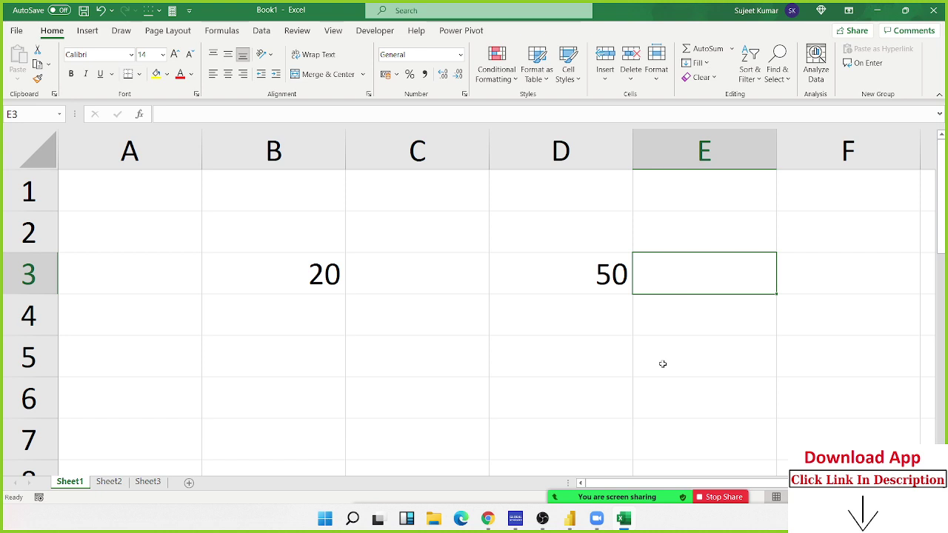
Return to Sheet2 and select F4 and the percentage grid
click(108, 482)
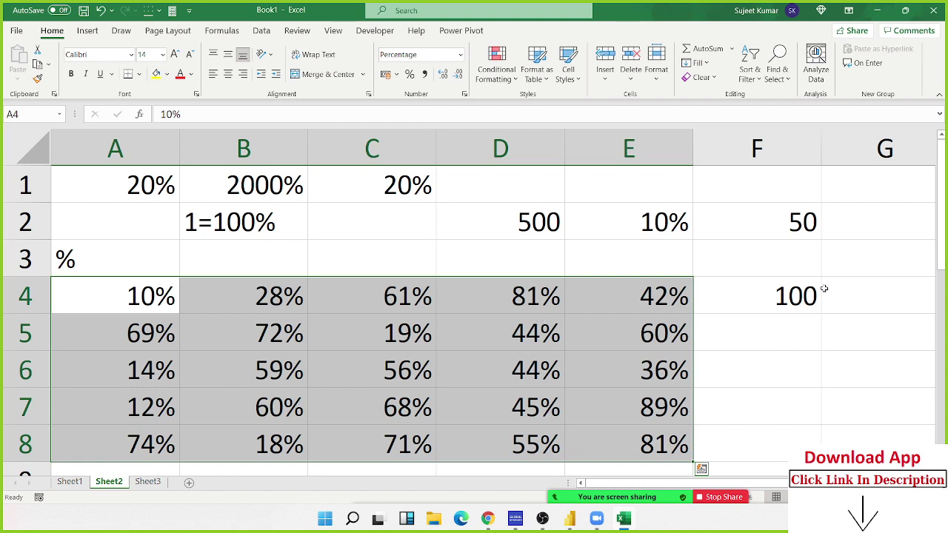
click(786, 291)
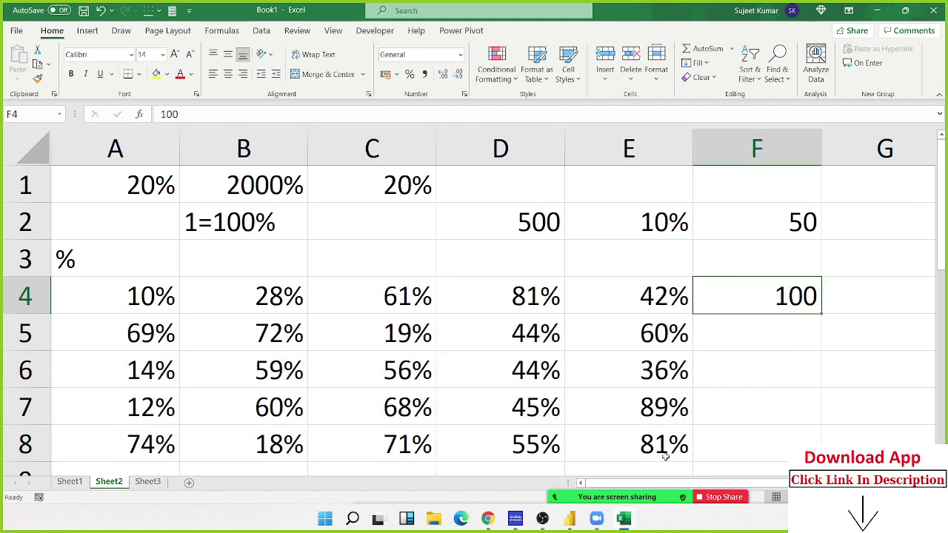
drag(641, 456, 149, 305)
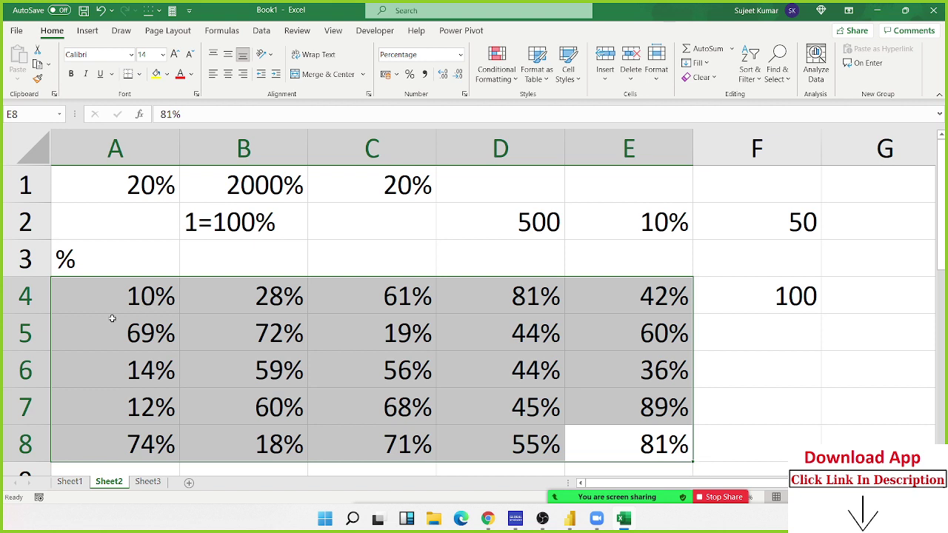
Enter Mon - Fri in A11 and 45mt in B11
scroll(137, 329, down, 3)
click(173, 219)
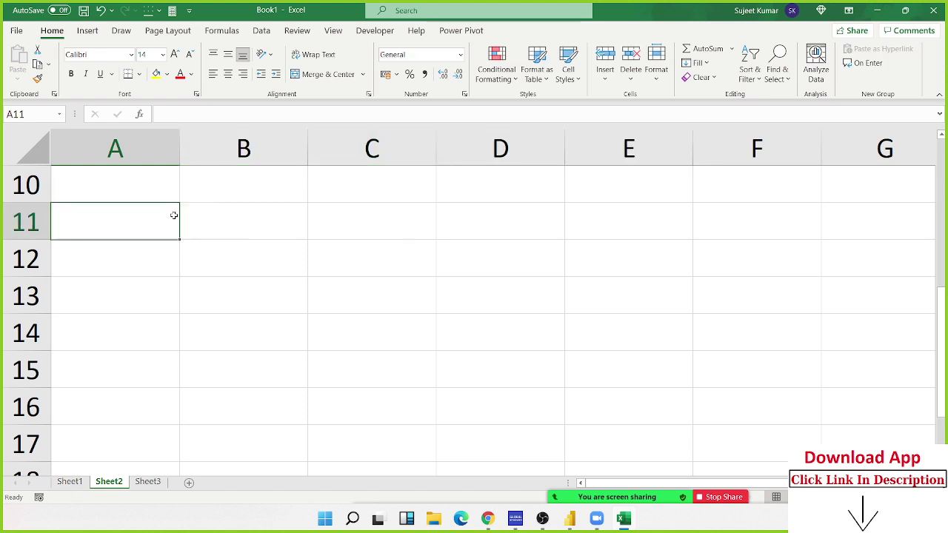
text(Mon)
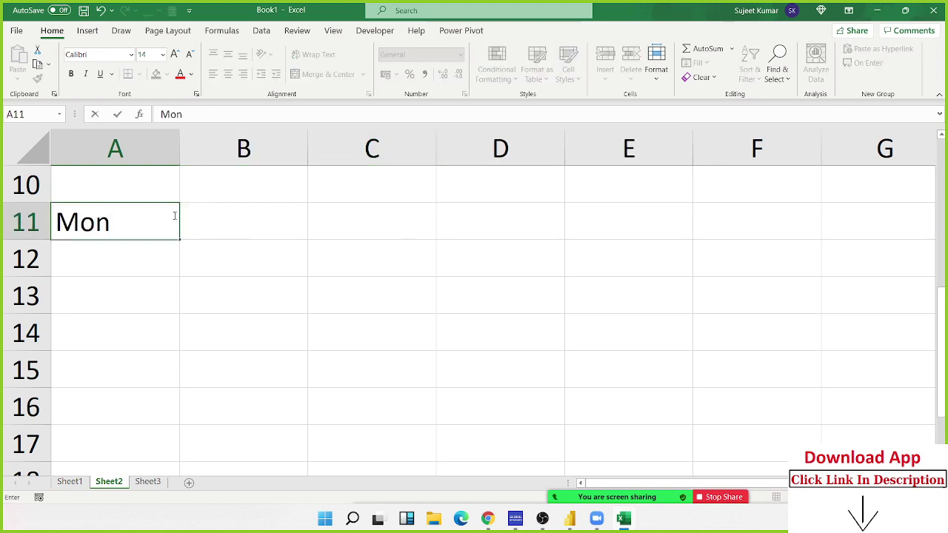
text( F)
key(BackSpace)
text(- Fr)
text(i)
key(Return)
key(Up)
key(Right)
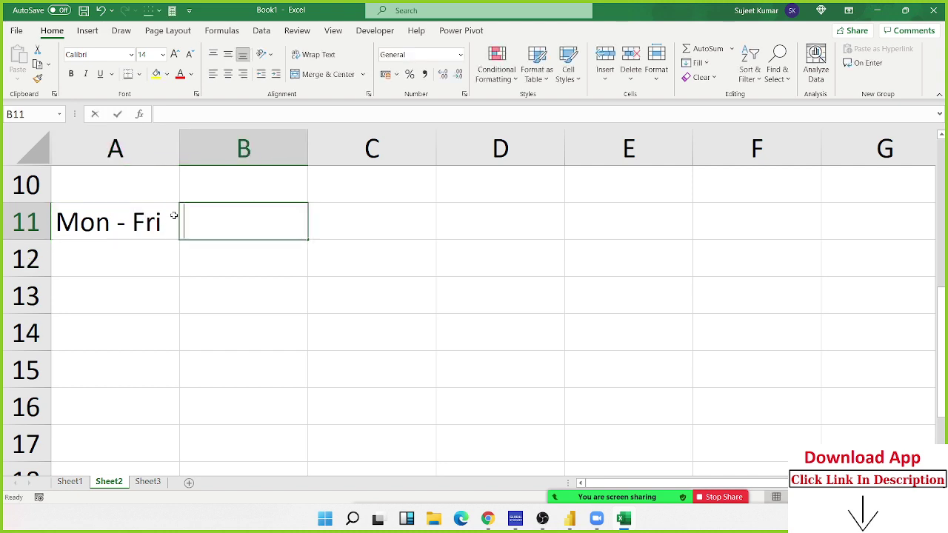
text(45mt)
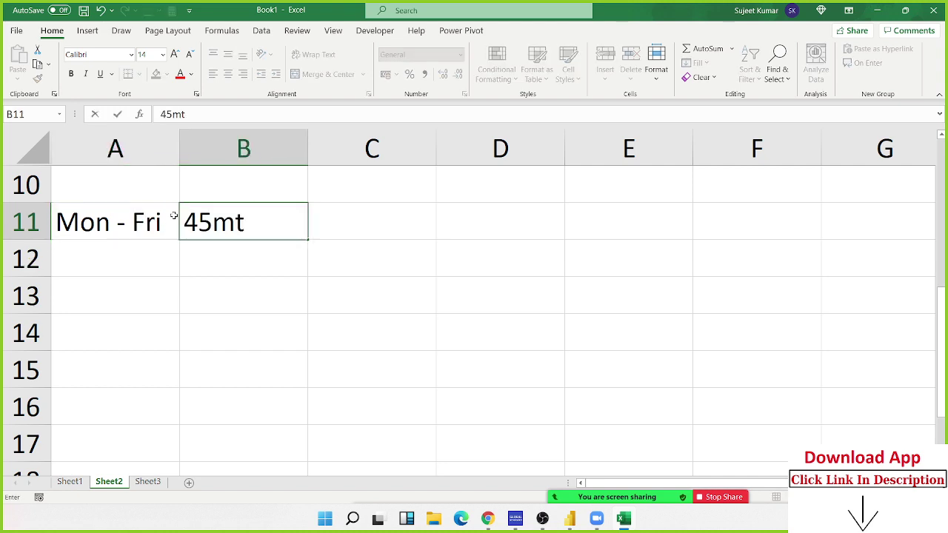
key(Return)
key(Up)
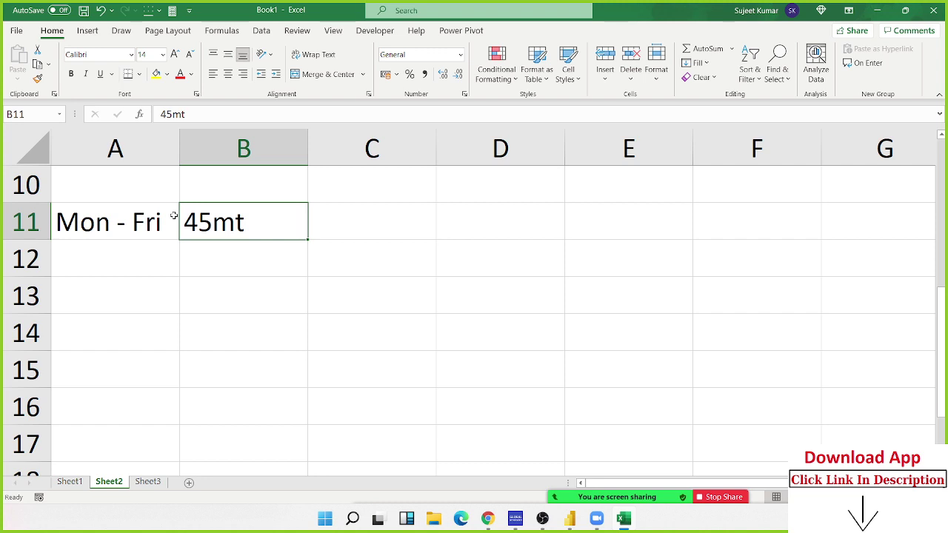
Put 30 in C11 as a plain number, resetting its percent format
key(Right)
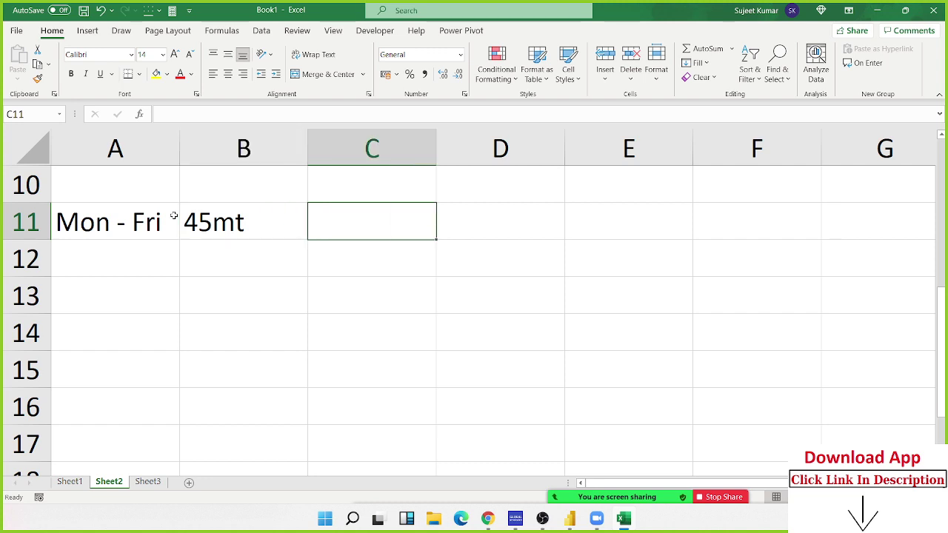
text(30)
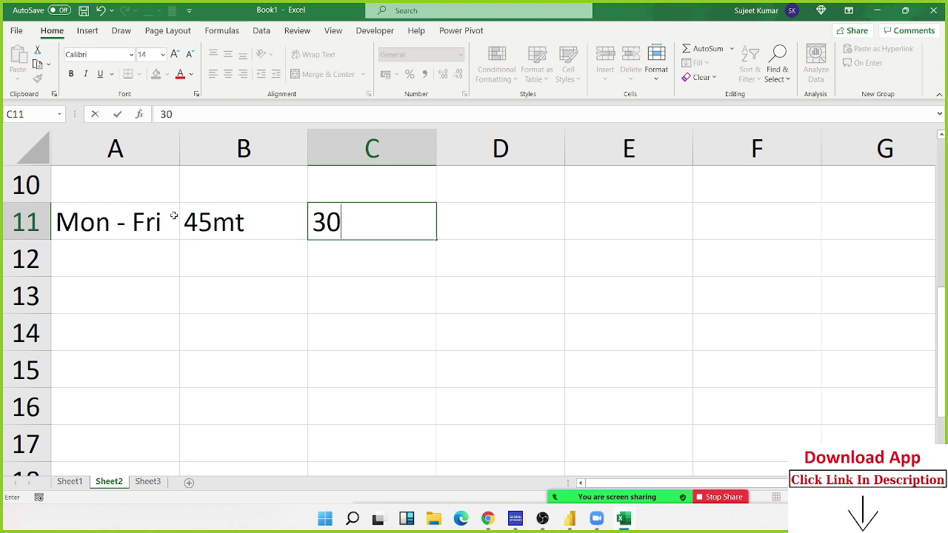
text(%)
key(Return)
key(Up)
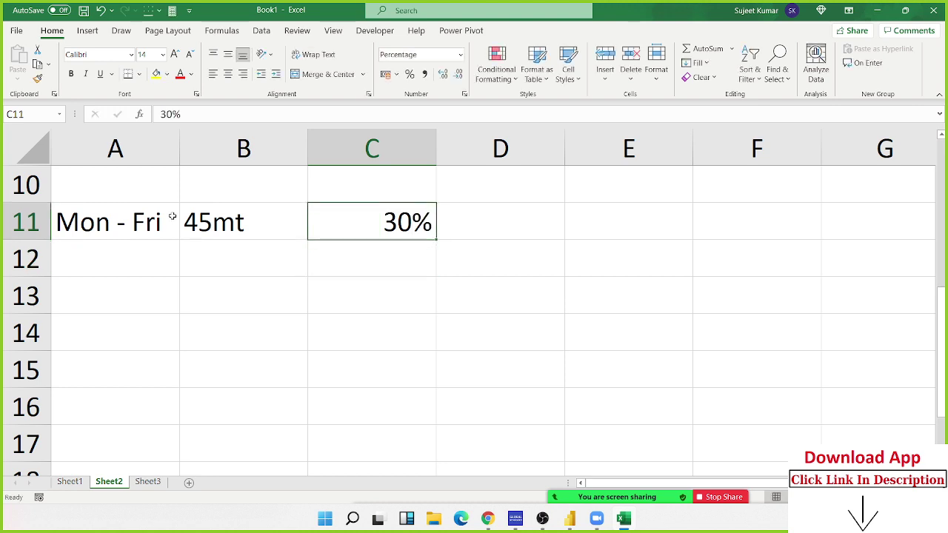
key(ctrl+shift+grave)
text(30)
key(Return)
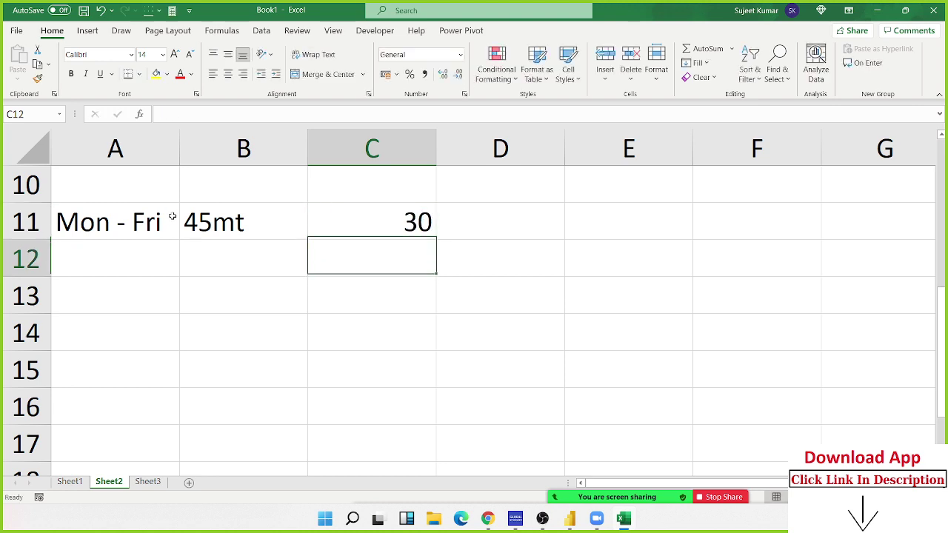
text(1)
key(Escape)
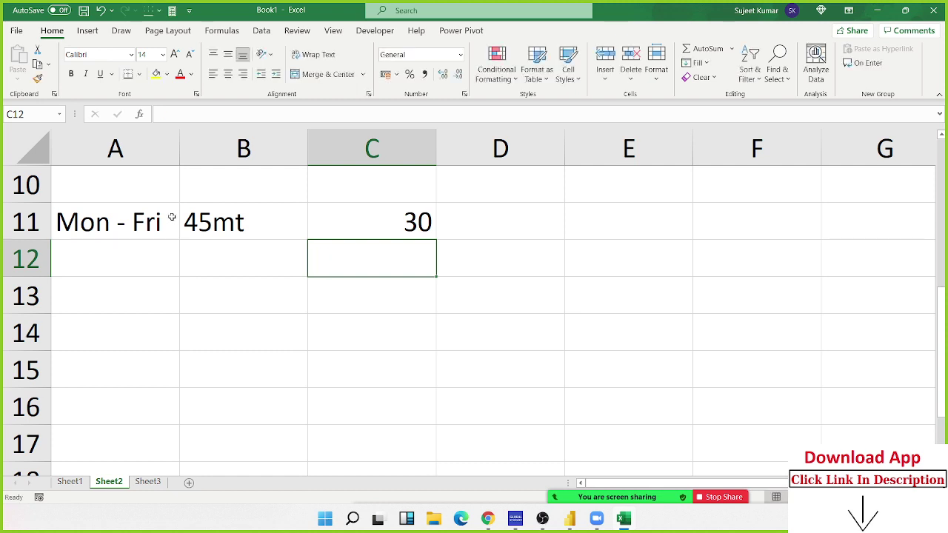
Enter 2h in C12, then scroll back up to the top of Sheet2
text(2h)
key(Return)
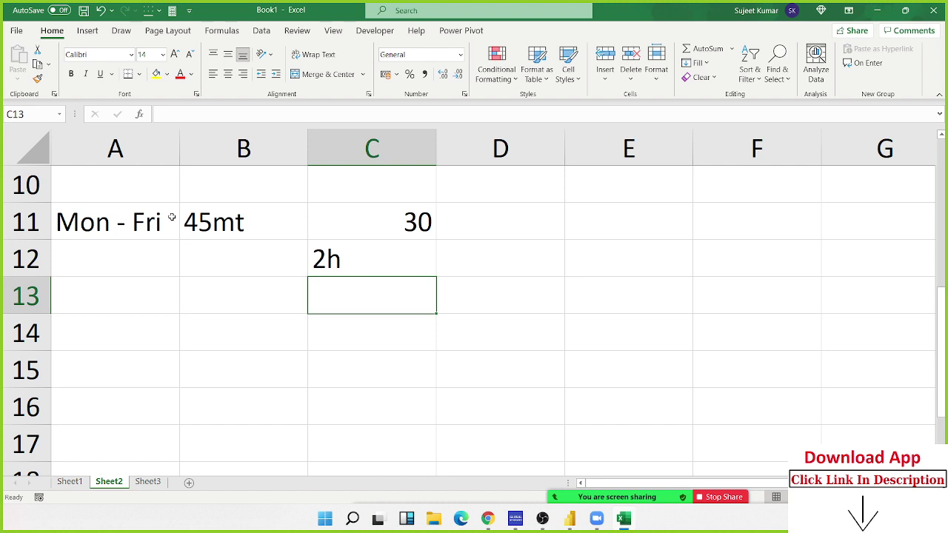
click(230, 297)
scroll(238, 322, up, 3)
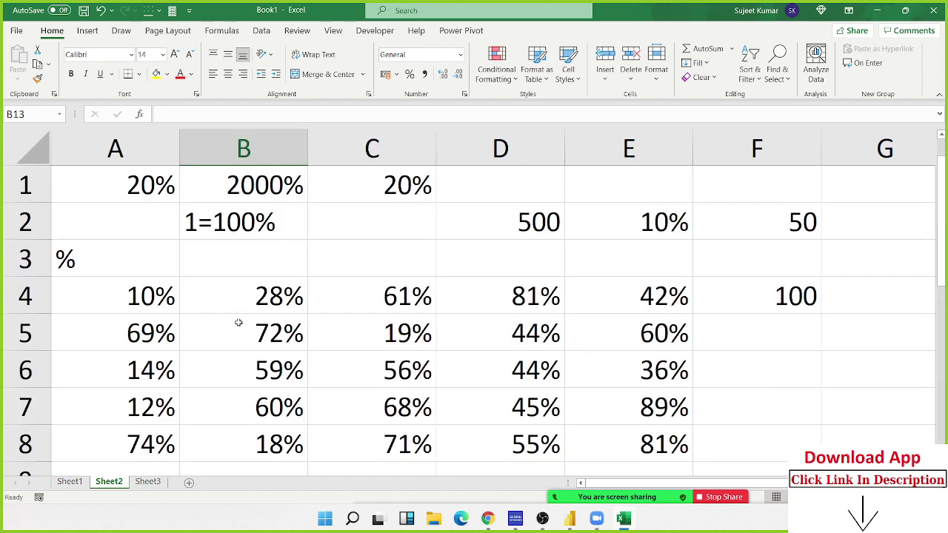